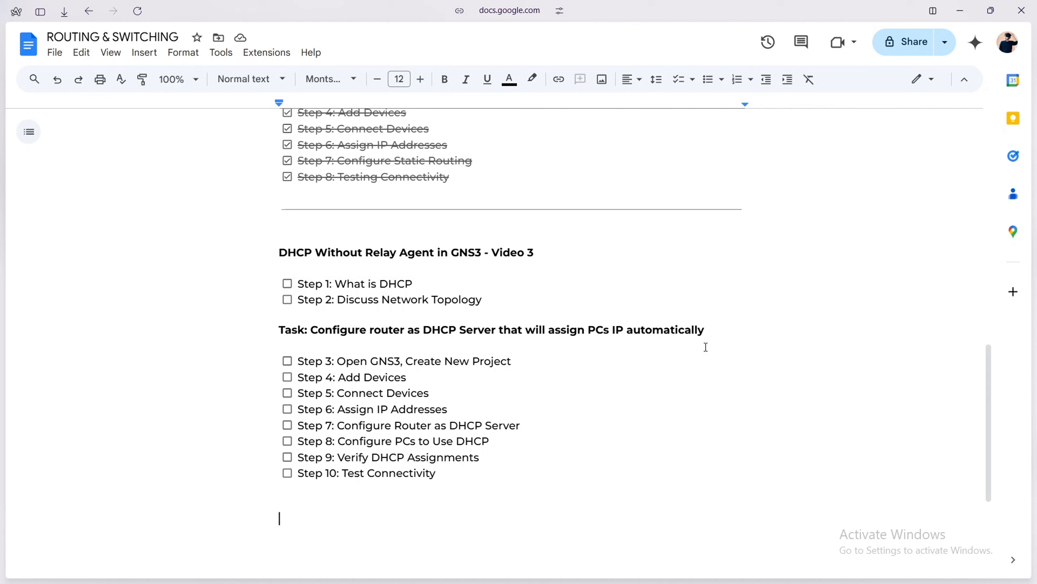
Check off Step 1 and Step 2 in the Video 3 checklist.
{"action": "left_click", "coordinate": [287, 283]}
{"action": "left_click", "coordinate": [287, 300]}
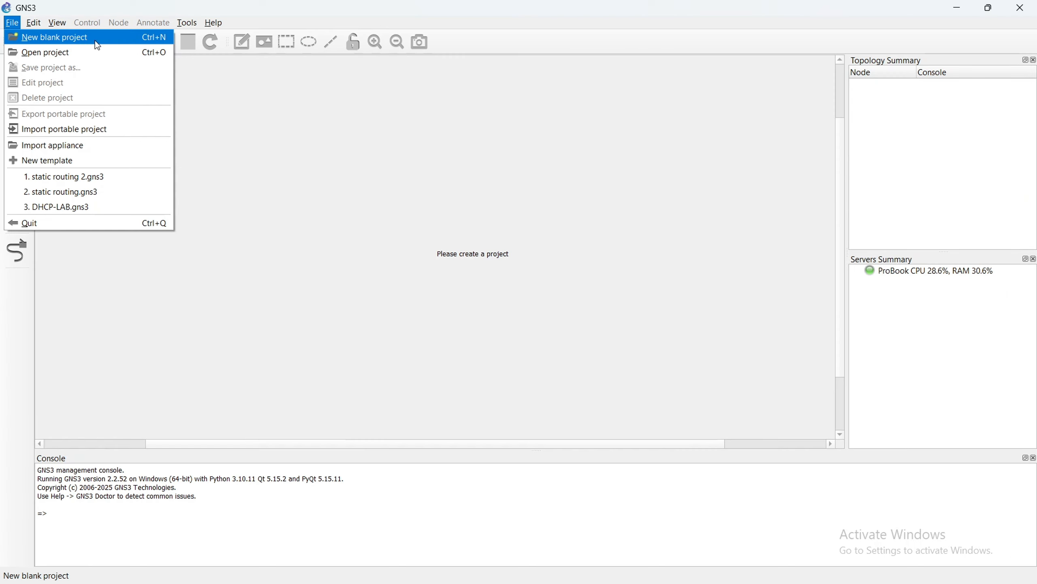
Create a new GNS3 project named "dhcp without relay", and check off Step 3 in the Google Docs checklist.
{"action": "left_click", "coordinate": [95, 41]}
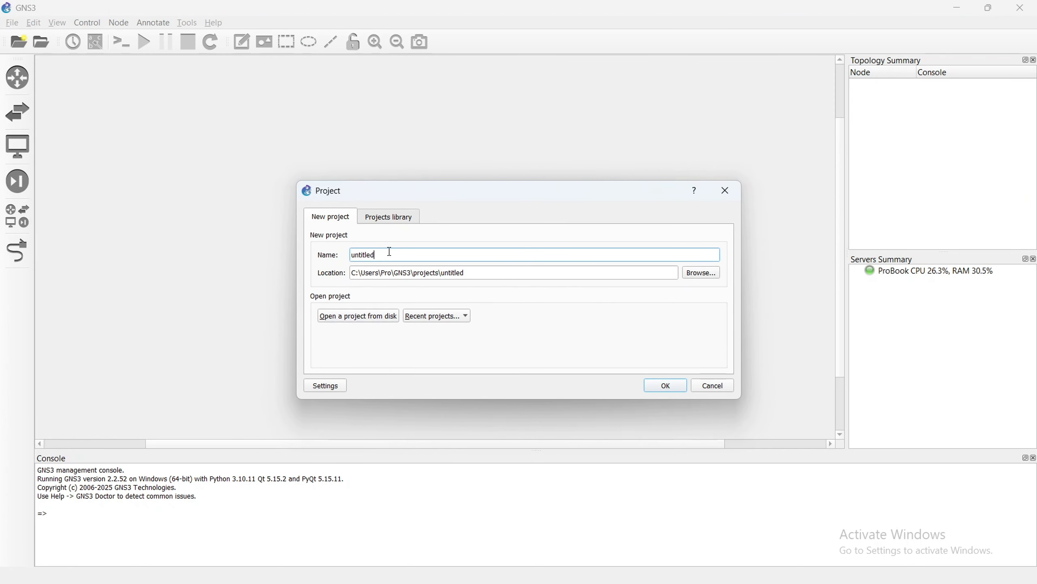
{"action": "key", "text": "BackSpace"}
{"action": "key", "text": "BackSpace"}
{"action": "key", "text": "BackSpace"}
{"action": "key", "text": "BackSpace"}
{"action": "key", "text": "BackSpace"}
{"action": "key", "text": "BackSpace"}
{"action": "key", "text": "BackSpace"}
{"action": "key", "text": "BackSpace"}
{"action": "type", "text": "dhcp without r"}
{"action": "left_click", "coordinate": [666, 386]}
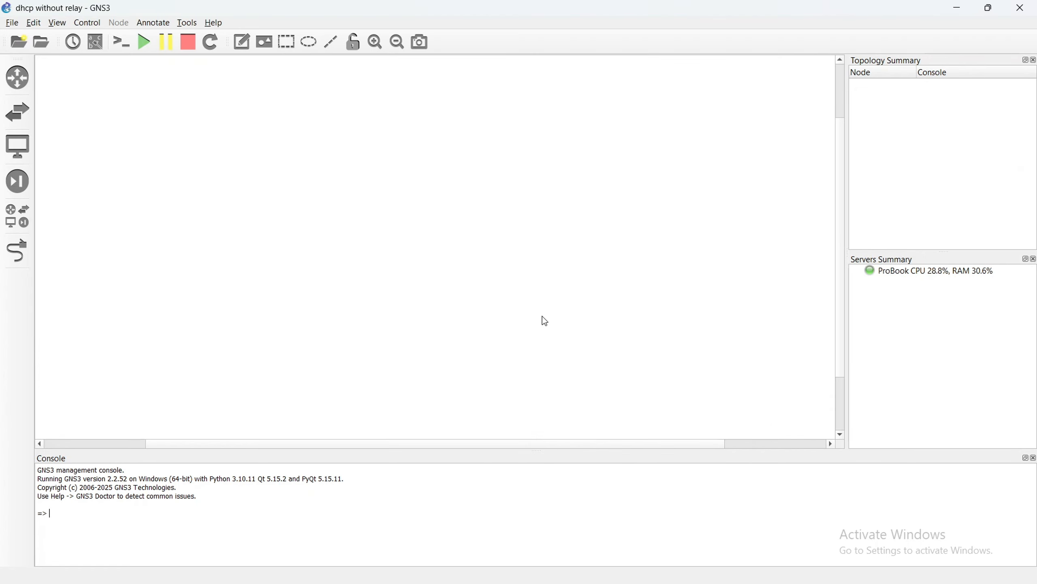
{"action": "key", "text": "alt+Tab"}
{"action": "left_click", "coordinate": [288, 361]}
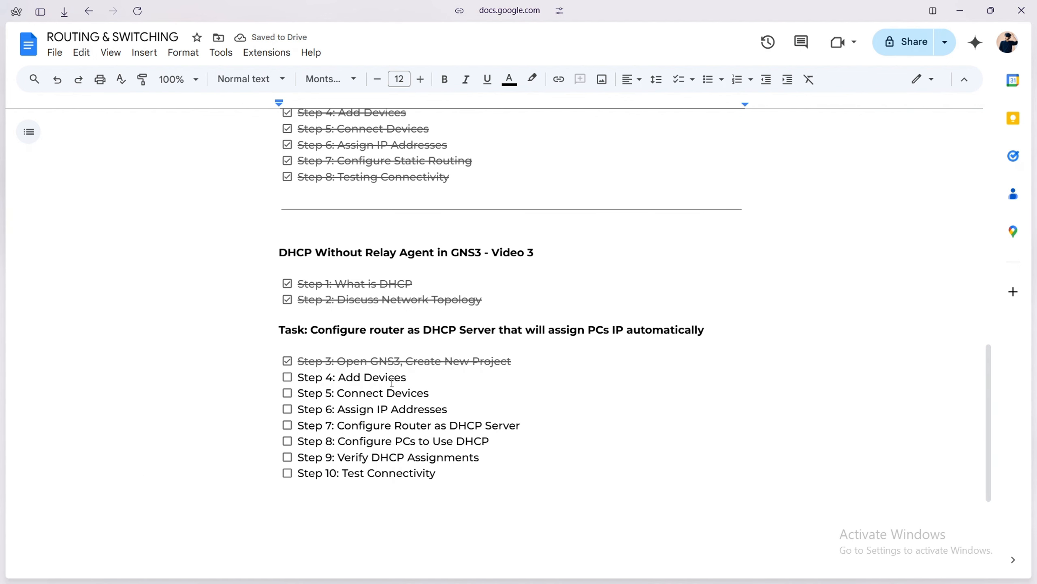
Switch to GNS3 and place a c7200 router above an Ethernet switch, with two VPCS hosts below it, and check off Step 4.
{"action": "key", "text": "alt+Tab"}
{"action": "left_click", "coordinate": [17, 215]}
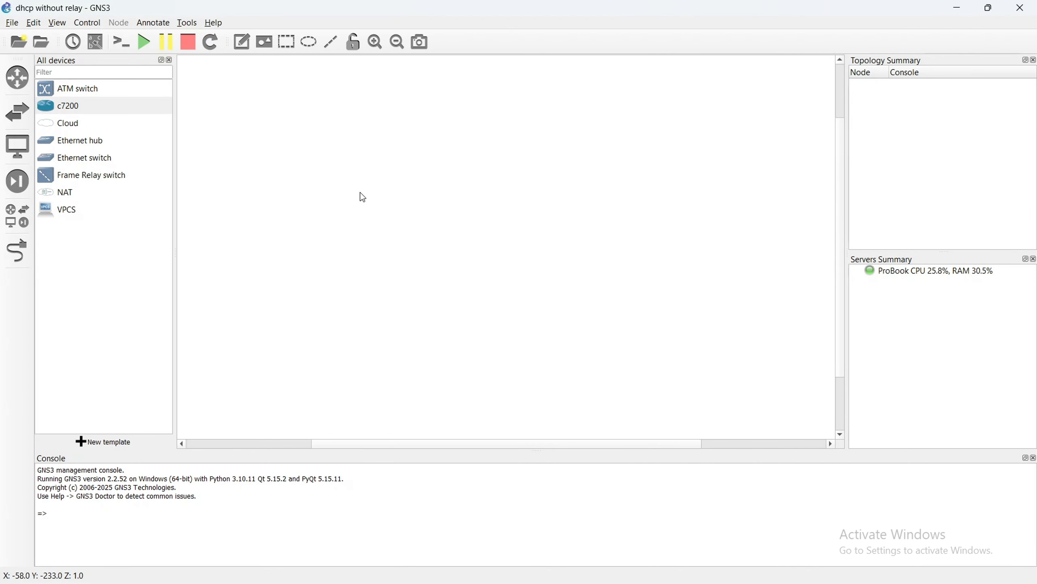
{"action": "left_click_drag", "start_coordinate": [99, 106], "coordinate": [463, 132]}
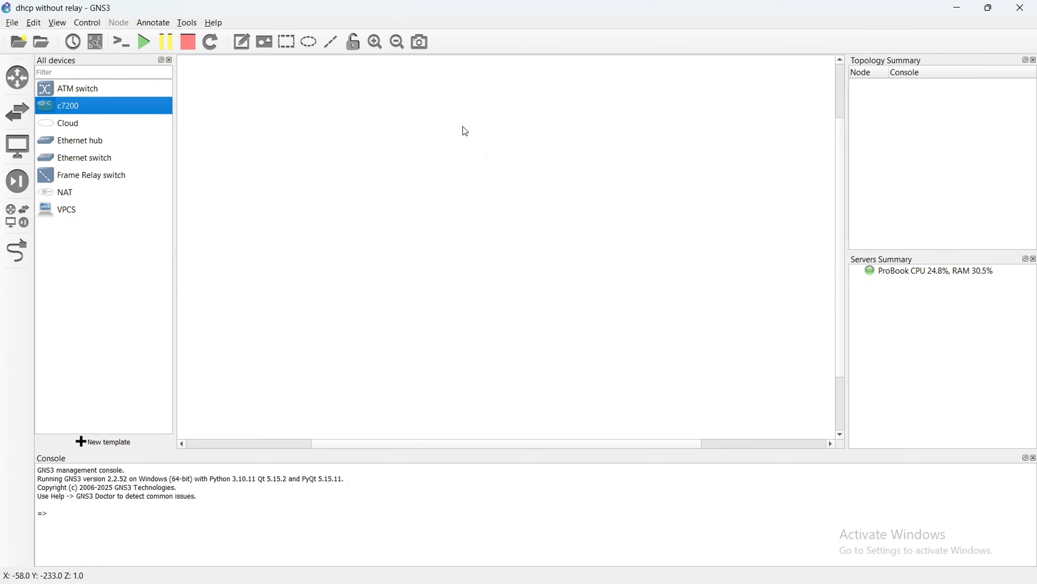
{"action": "left_click_drag", "start_coordinate": [84, 159], "coordinate": [488, 241]}
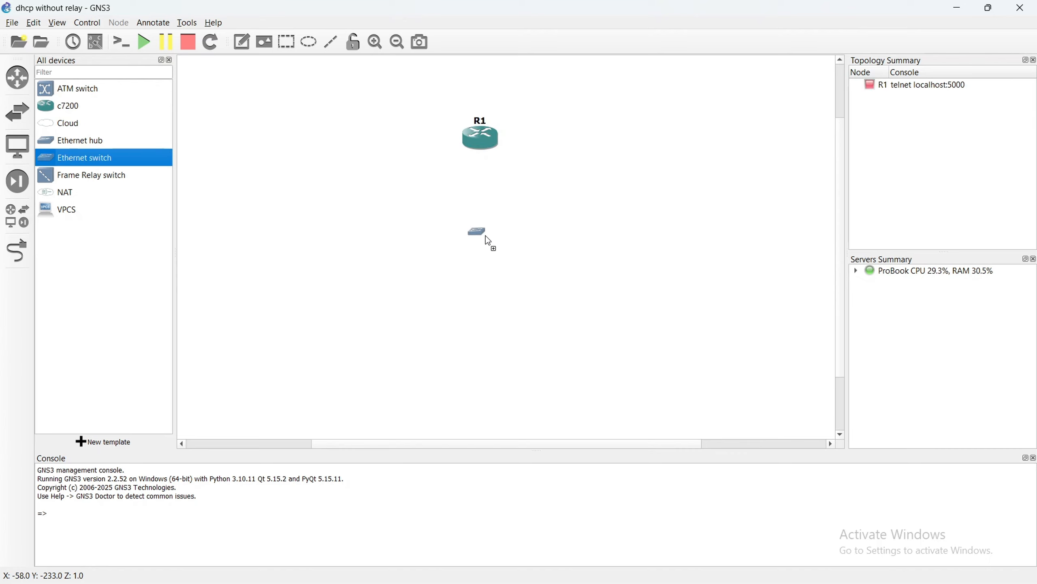
{"action": "left_click_drag", "start_coordinate": [88, 210], "coordinate": [598, 357]}
{"action": "left_click_drag", "start_coordinate": [513, 254], "coordinate": [491, 257]}
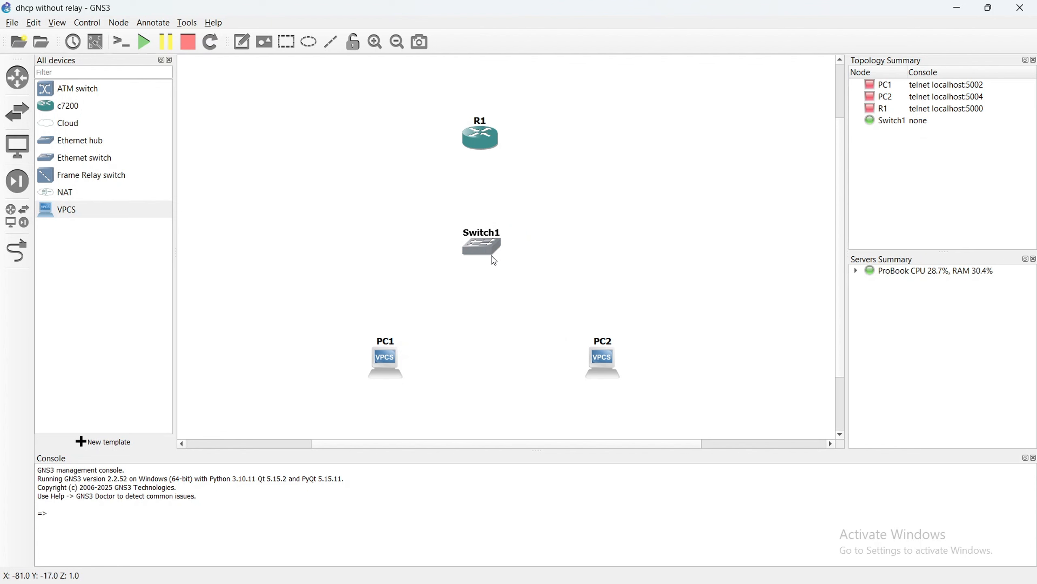
{"action": "left_click_drag", "start_coordinate": [485, 148], "coordinate": [486, 124]}
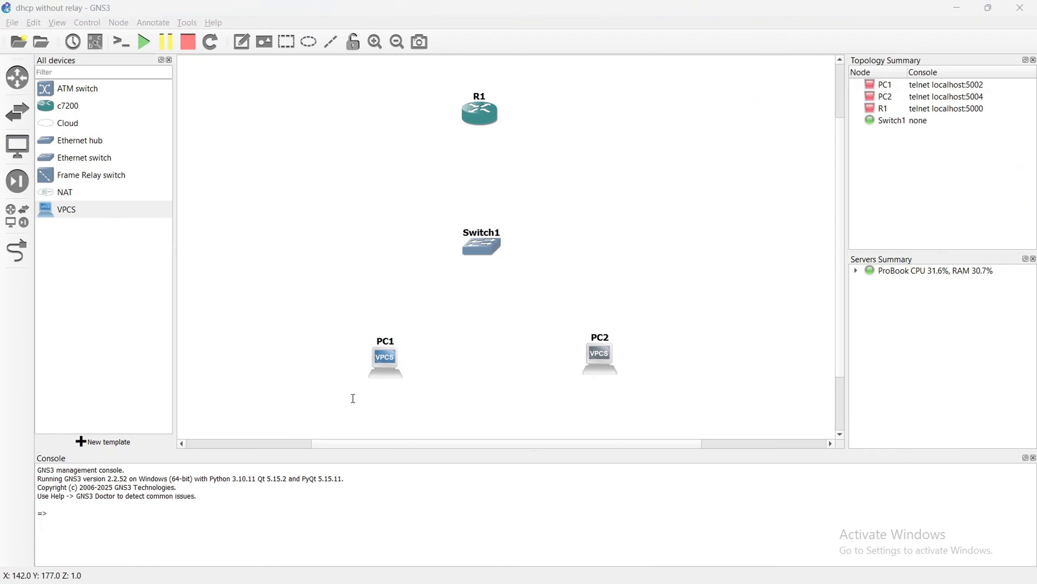
Link router R1's f0/0 interface to port e0 of Switch1.
{"action": "left_click", "coordinate": [17, 250]}
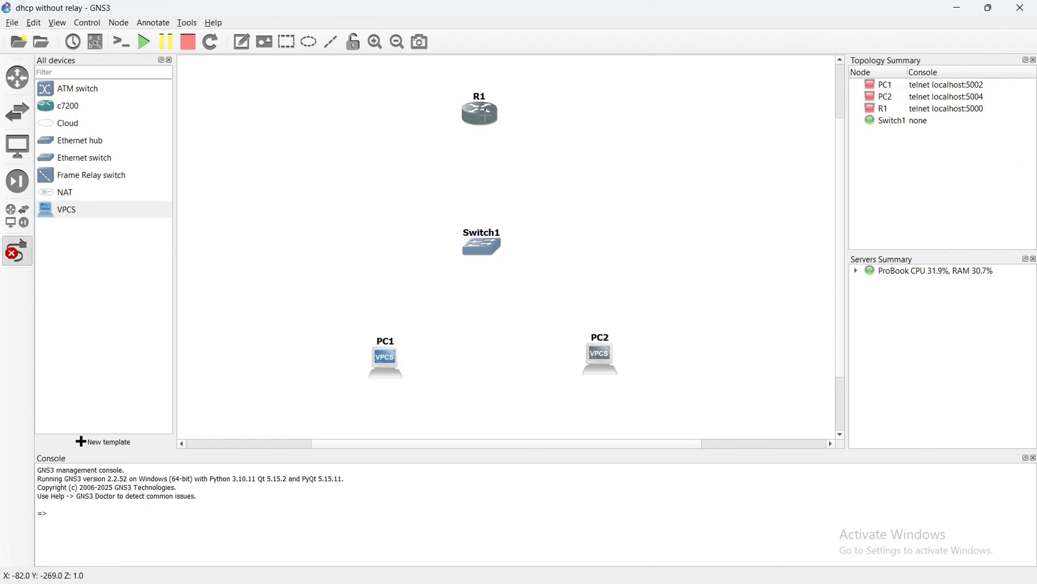
{"action": "left_click", "coordinate": [485, 115]}
{"action": "left_click", "coordinate": [507, 122]}
{"action": "left_click", "coordinate": [481, 252]}
{"action": "left_click", "coordinate": [500, 262]}
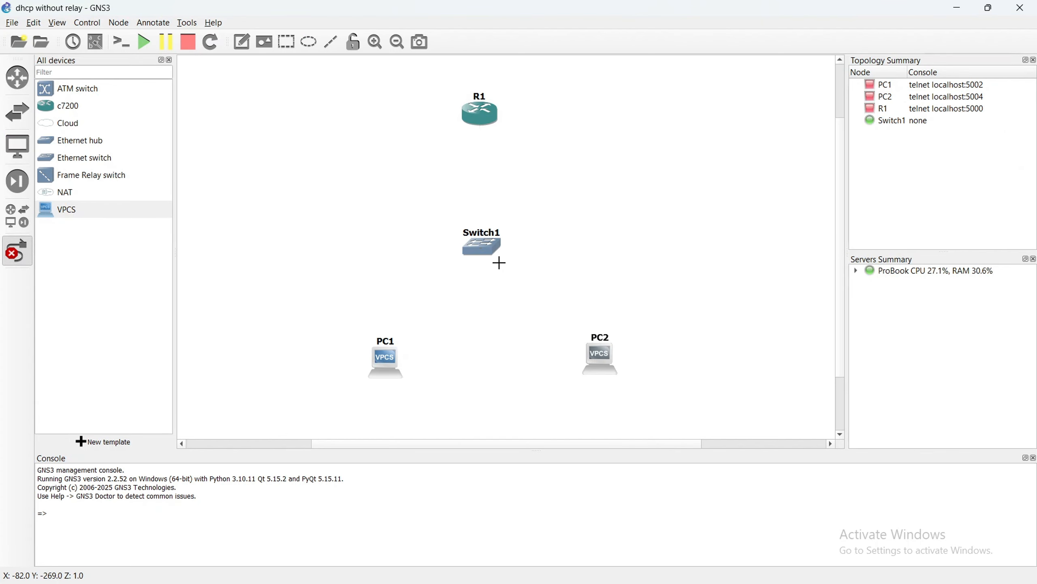
Link Switch1's port e1 to PC1's e0 and its port e2 to PC2's e0.
{"action": "left_click", "coordinate": [486, 245]}
{"action": "left_click", "coordinate": [505, 269]}
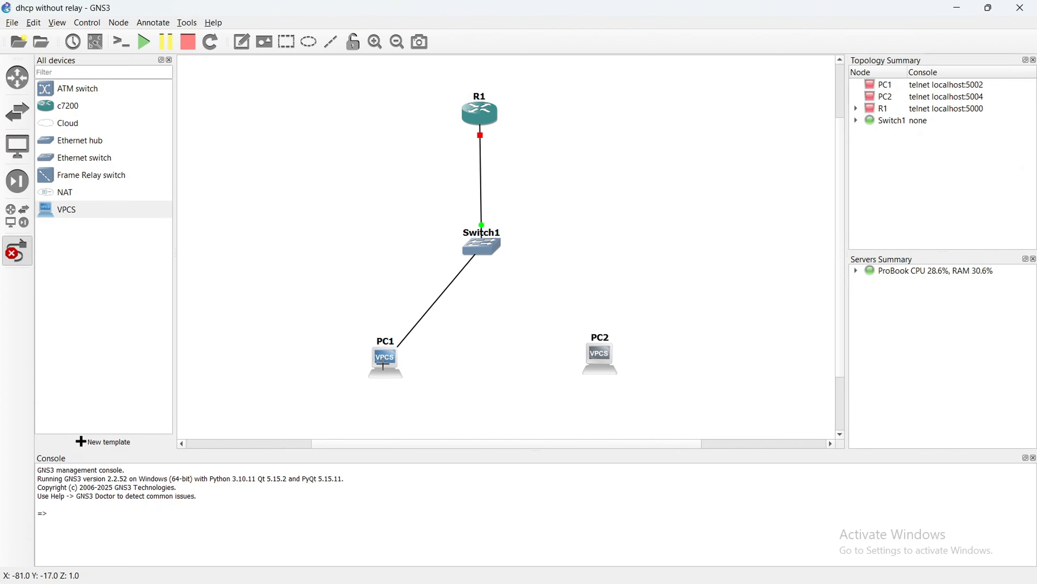
{"action": "left_click", "coordinate": [383, 365]}
{"action": "left_click", "coordinate": [405, 371]}
{"action": "left_click", "coordinate": [486, 246]}
{"action": "left_click", "coordinate": [523, 330]}
{"action": "left_click", "coordinate": [599, 350]}
{"action": "left_click", "coordinate": [613, 362]}
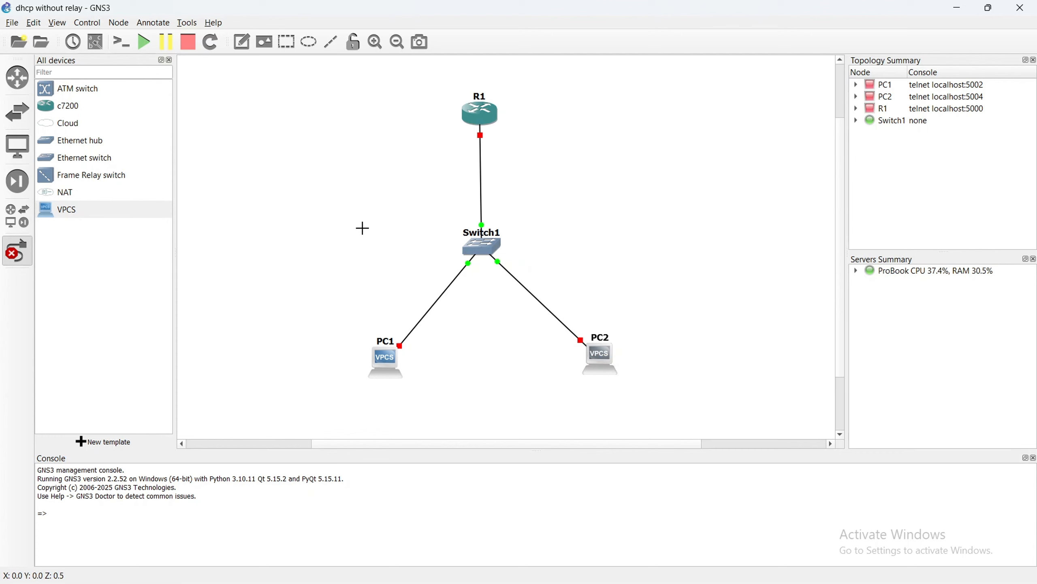
Start all devices in the topology and show the interface labels.
{"action": "left_click_drag", "start_coordinate": [314, 94], "coordinate": [647, 394]}
{"action": "left_click", "coordinate": [144, 41]}
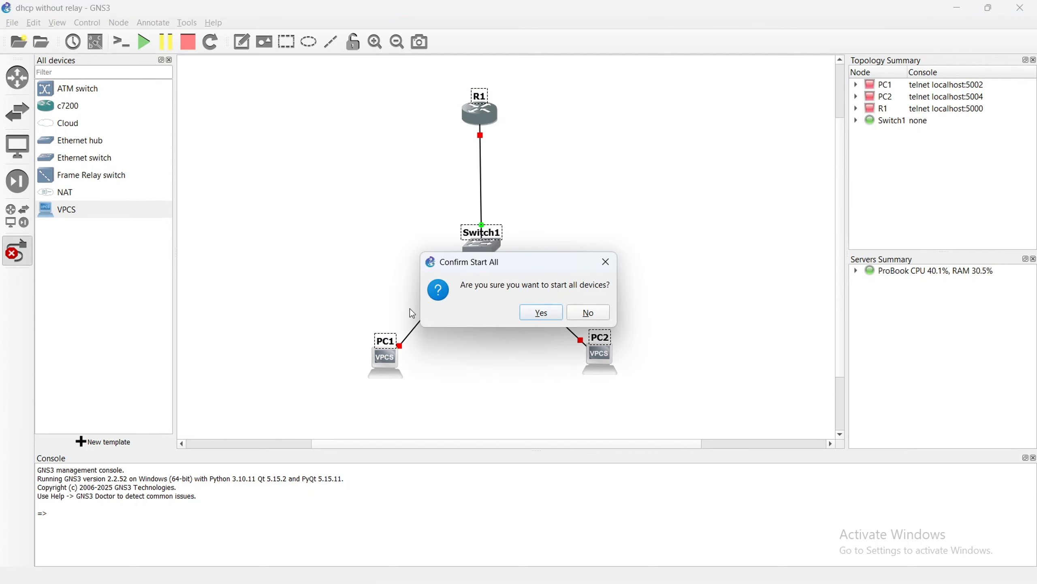
{"action": "left_click", "coordinate": [547, 314]}
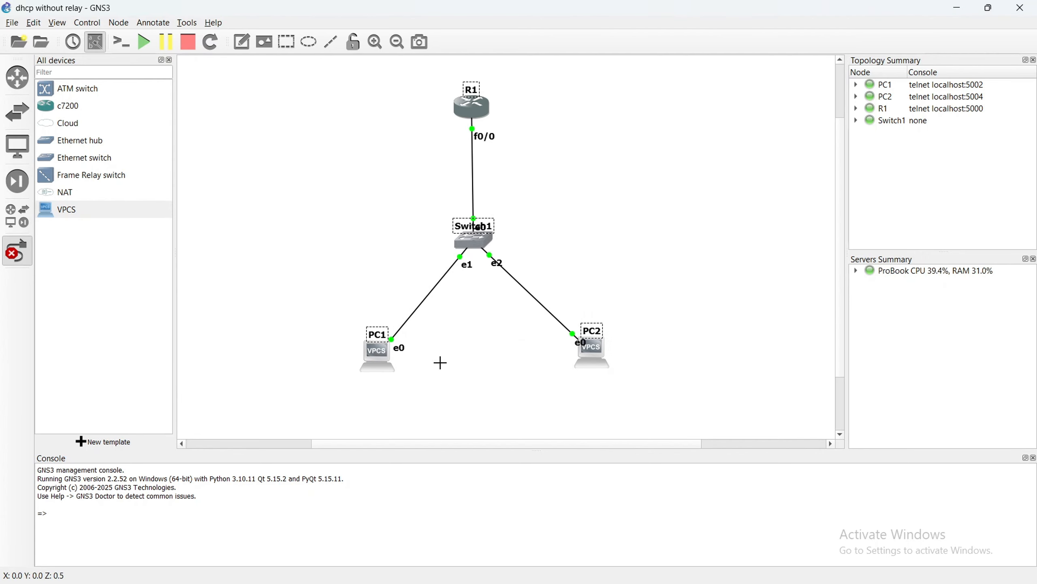
Reposition the device names and interface labels so they clear the icons and links, and leave link-drawing mode.
{"action": "left_click", "coordinate": [433, 282]}
{"action": "left_click_drag", "start_coordinate": [380, 332], "coordinate": [381, 380]}
{"action": "left_click_drag", "start_coordinate": [589, 331], "coordinate": [591, 384]}
{"action": "left_click_drag", "start_coordinate": [577, 341], "coordinate": [562, 343]}
{"action": "left_click_drag", "start_coordinate": [498, 262], "coordinate": [445, 256]}
{"action": "left_click_drag", "start_coordinate": [482, 227], "coordinate": [530, 237]}
{"action": "left_click_drag", "start_coordinate": [485, 136], "coordinate": [489, 134]}
{"action": "left_click_drag", "start_coordinate": [487, 212], "coordinate": [489, 218]}
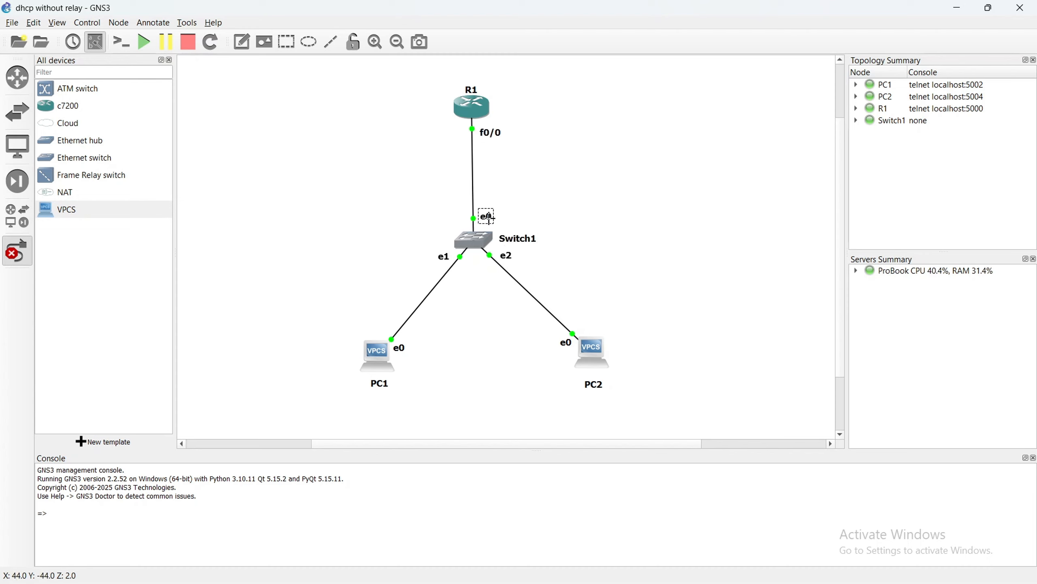
{"action": "key", "text": "Escape"}
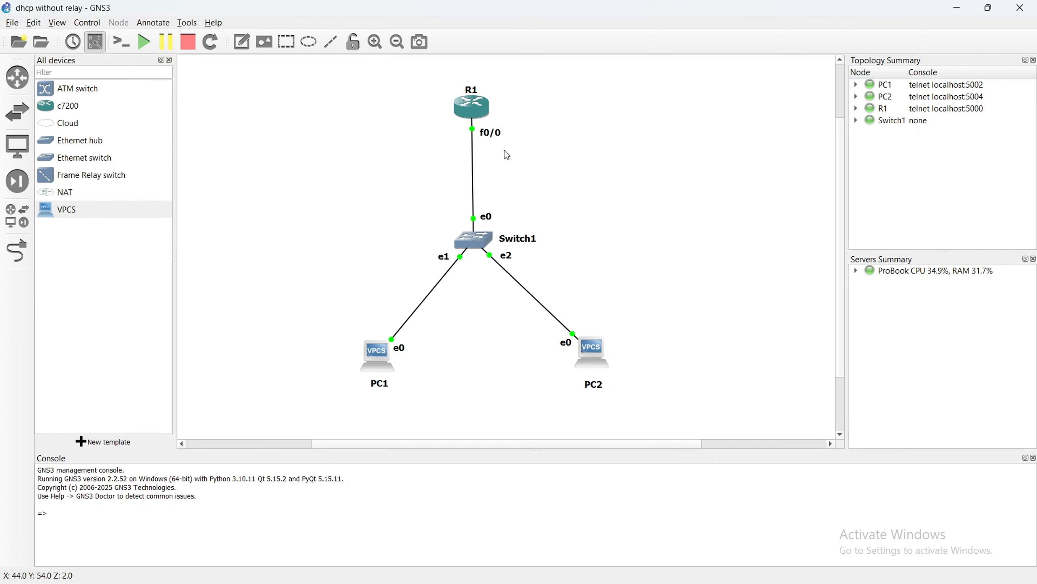
Add a text note reading 192.168.1.1 beside R1's f0/0 interface, and check off Step 5 in the Google Docs checklist.
{"action": "left_click", "coordinate": [243, 43]}
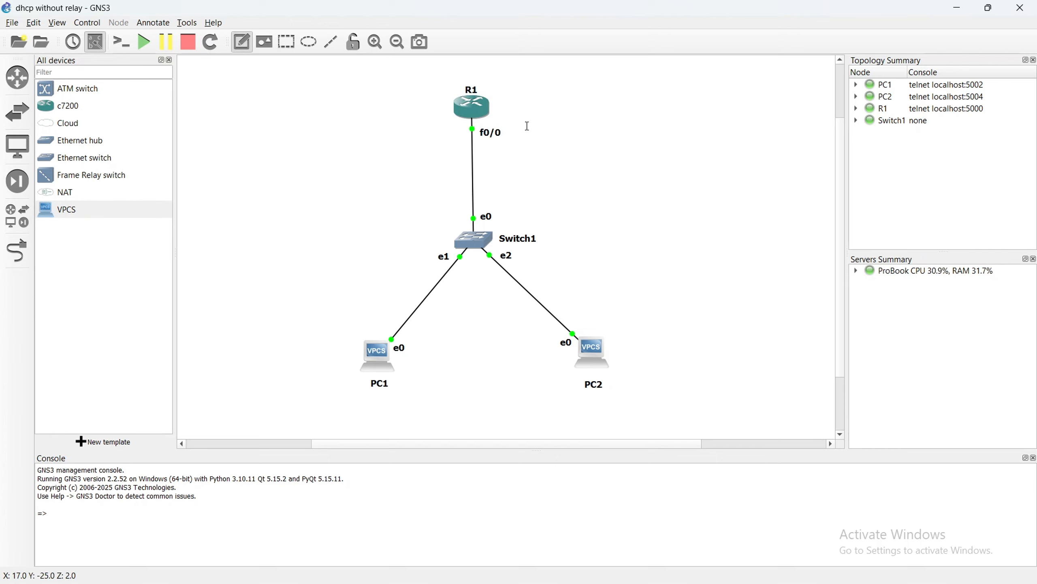
{"action": "left_click", "coordinate": [527, 130]}
{"action": "type", "text": "192.168.1.1"}
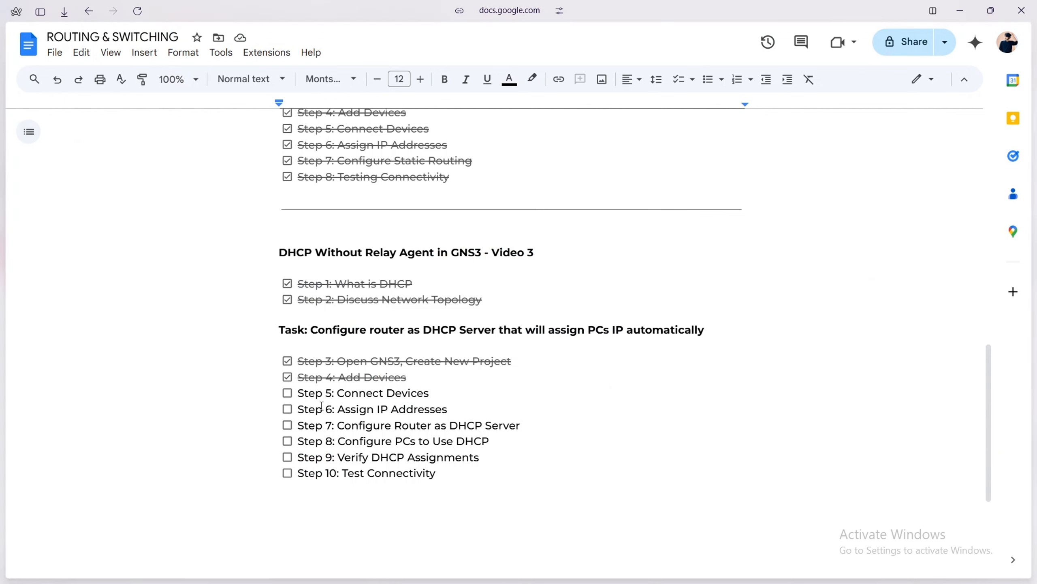
{"action": "left_click", "coordinate": [287, 392]}
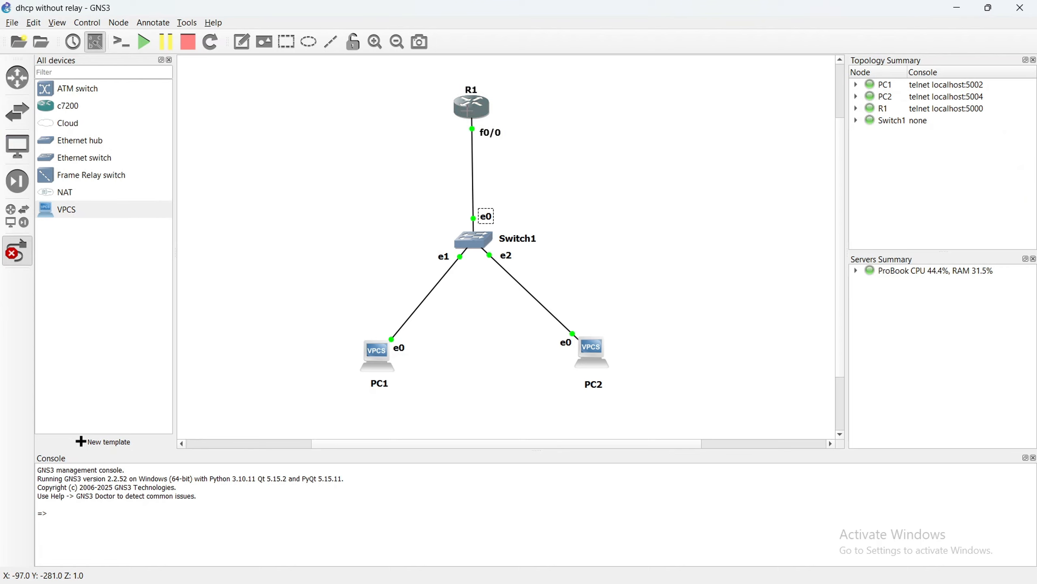
Open a custom console for R1 in GNS3 with the Putty (normal standalone version) command, and move its window over the topology.
{"action": "right_click", "coordinate": [469, 106]}
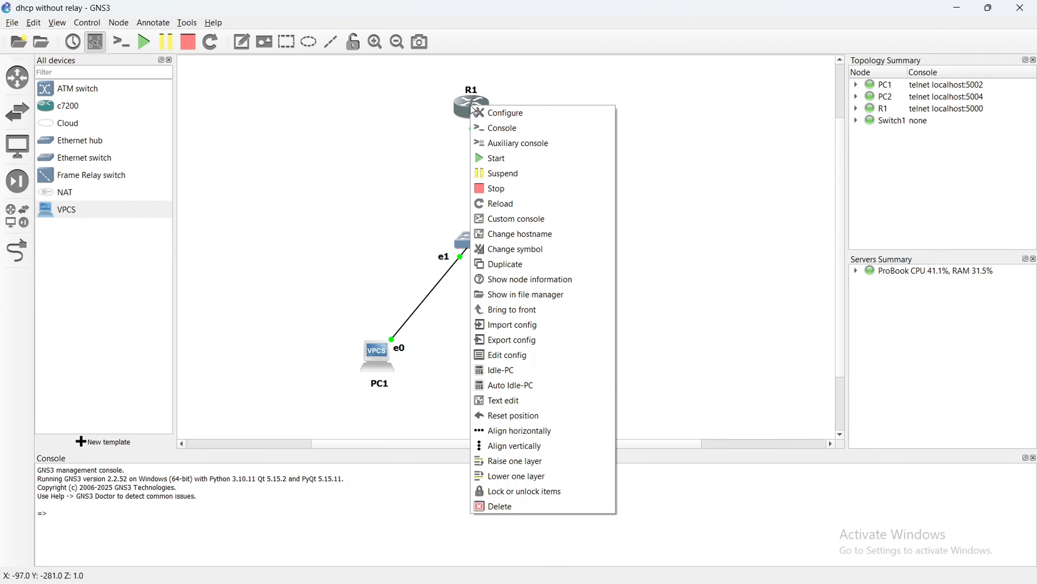
{"action": "left_click", "coordinate": [555, 221]}
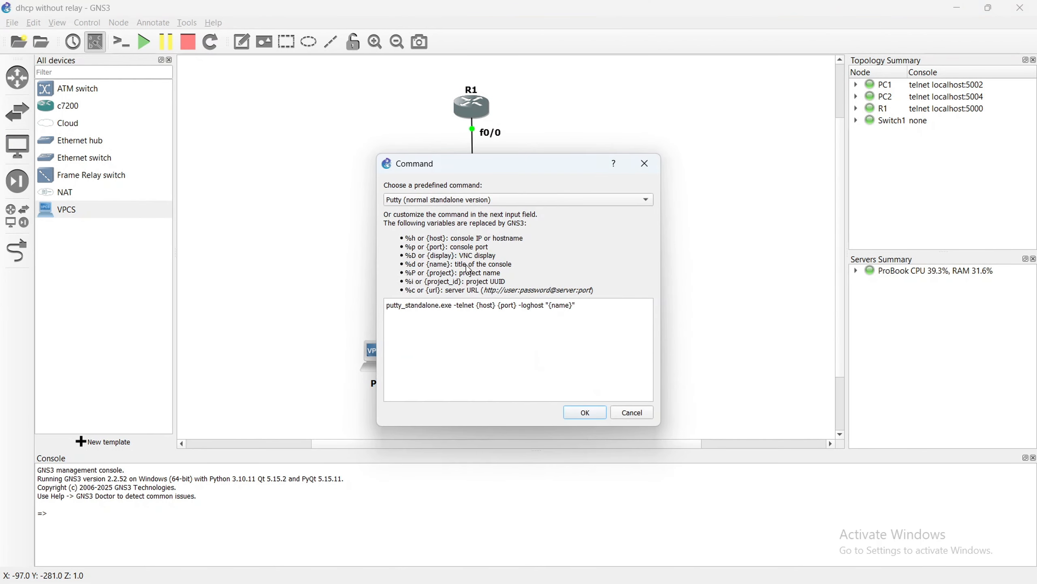
{"action": "left_click", "coordinate": [588, 419]}
{"action": "left_click_drag", "start_coordinate": [266, 150], "coordinate": [432, 123]}
Enter global configuration mode on R1 and select interface fastethernet0/0.
{"action": "type", "text": "co"}
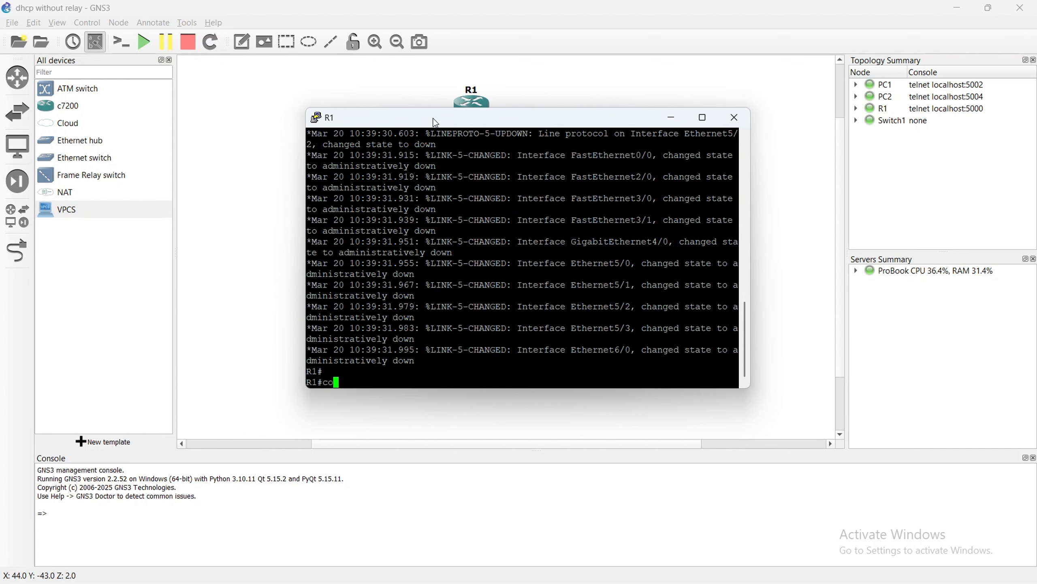
{"action": "type", "text": "nfigure terminal"}
{"action": "key", "text": "Return"}
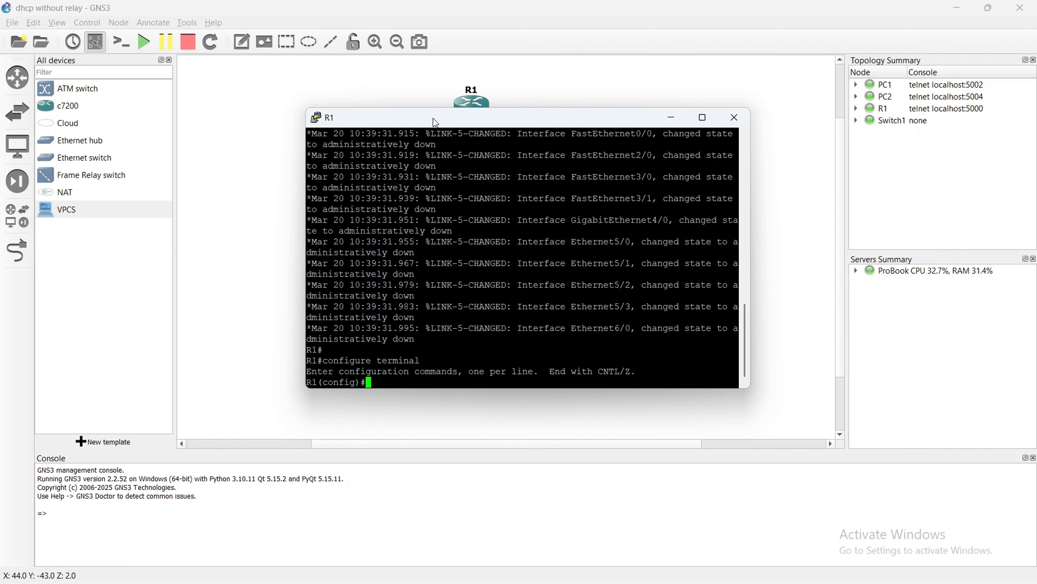
{"action": "type", "text": "interface fasteuthernet"}
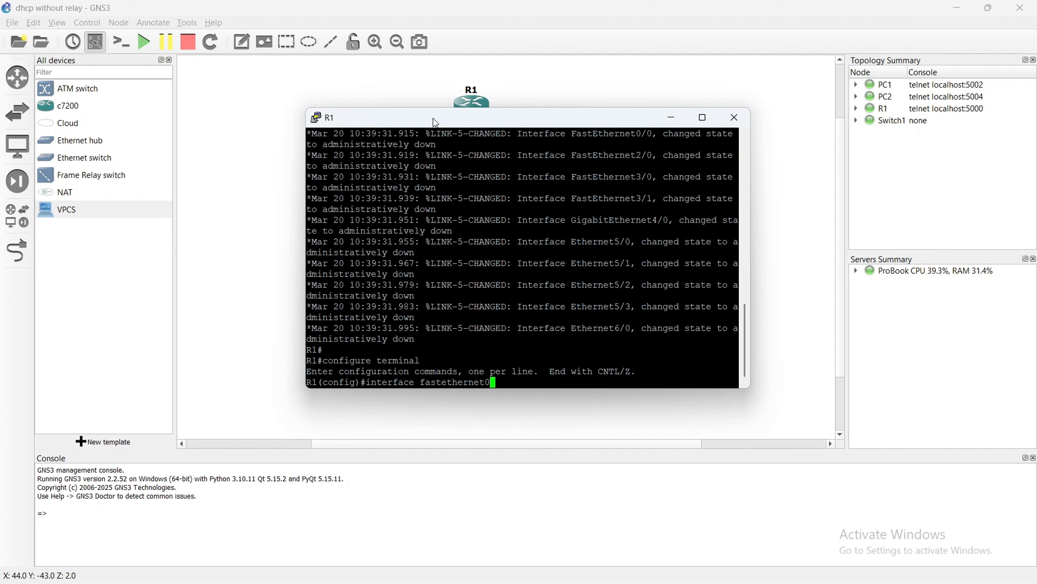
{"action": "type", "text": "/0"}
{"action": "key", "text": "Return"}
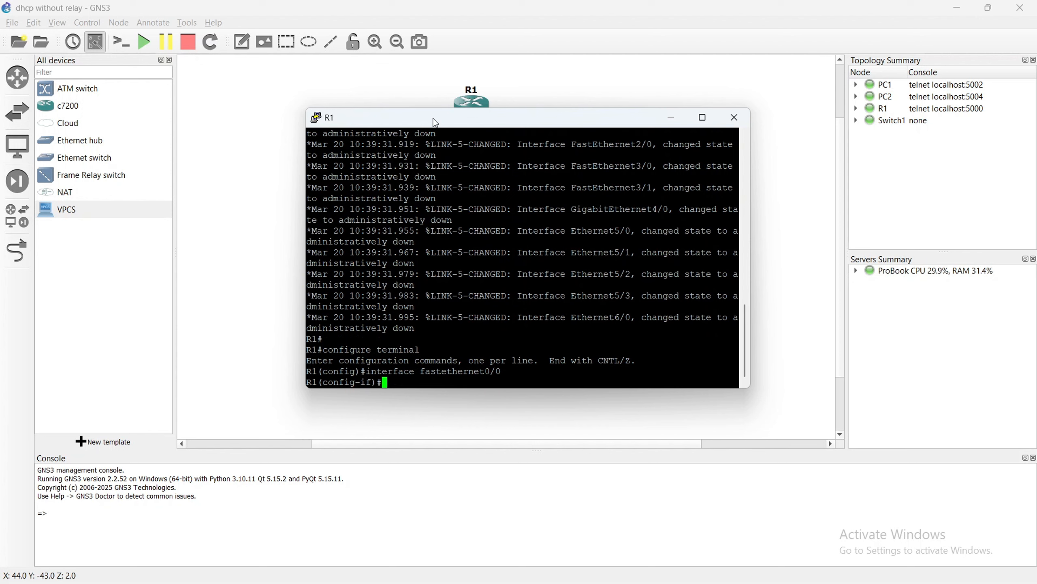
Assign IP address 192.168.1.1 with subnet mask 255.255.255.0 to R1's fastethernet0/0 interface.
{"action": "type", "text": "ip address 192.1"}
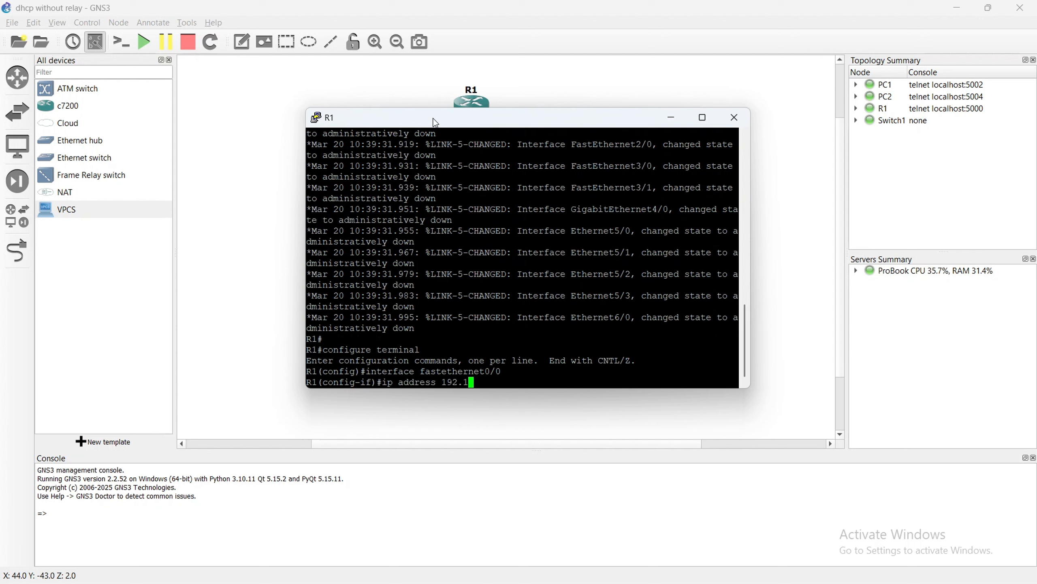
{"action": "type", "text": "68.255.255.255.0"}
{"action": "key", "text": "Left"}
{"action": "key", "text": "Left"}
{"action": "key", "text": "Left"}
{"action": "key", "text": "Left"}
{"action": "key", "text": "Left"}
{"action": "key", "text": "Left"}
{"action": "key", "text": "Left"}
{"action": "key", "text": "Left"}
{"action": "key", "text": "Left"}
{"action": "key", "text": "Left"}
{"action": "key", "text": "Left"}
{"action": "key", "text": "Left"}
{"action": "key", "text": "Left"}
{"action": "type", "text": "192.1"}
{"action": "key", "text": "Right"}
{"action": "key", "text": "Right"}
{"action": "key", "text": "Right"}
{"action": "key", "text": "Right"}
{"action": "key", "text": "Right"}
{"action": "key", "text": "Right"}
{"action": "key", "text": "Right"}
{"action": "key", "text": "Right"}
{"action": "key", "text": "Right"}
{"action": "key", "text": "Right"}
{"action": "key", "text": "Right"}
{"action": "key", "text": "Right"}
{"action": "key", "text": "Right"}
{"action": "key", "text": "Right"}
{"action": "key", "text": "Return"}
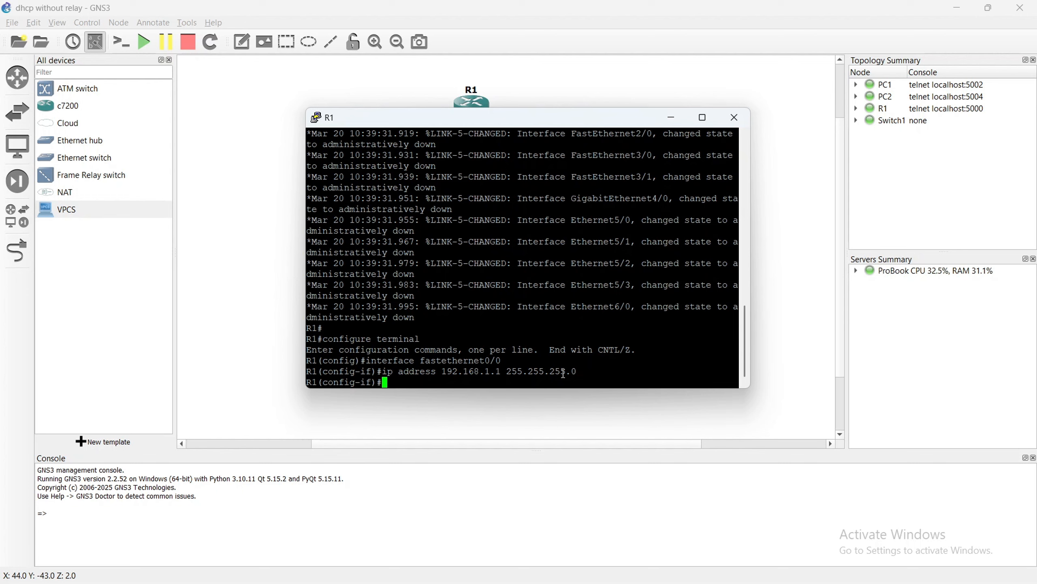
Enable R1's fastethernet0/0 interface with the no shutdown command.
{"action": "type", "text": "no shutdown"}
{"action": "key", "text": "Return"}
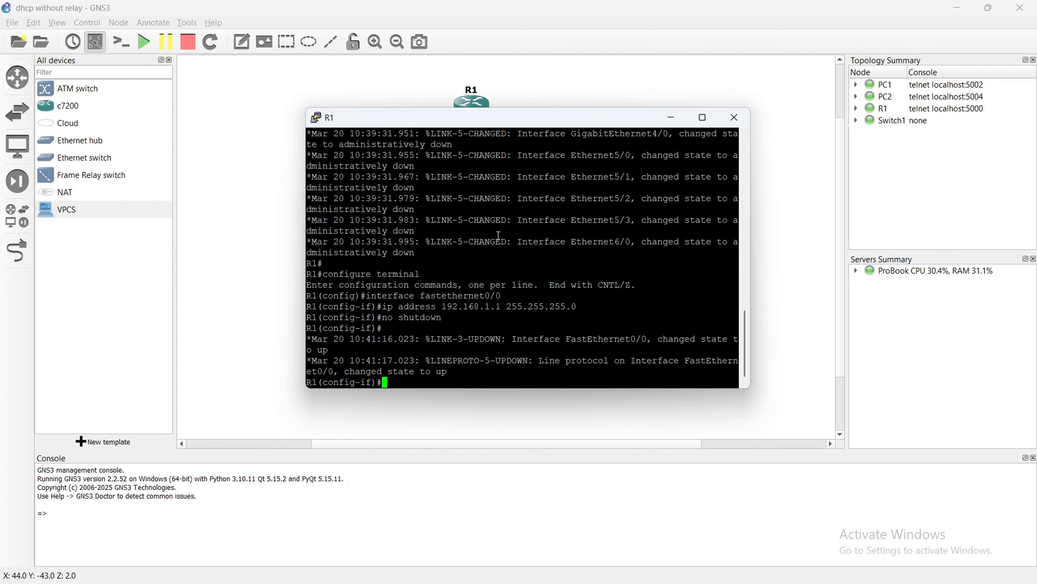
Exclude the addresses 192.168.1.1 through 192.168.1.10 from DHCP assignment on R1.
{"action": "type", "text": "ip dhcp excluded"}
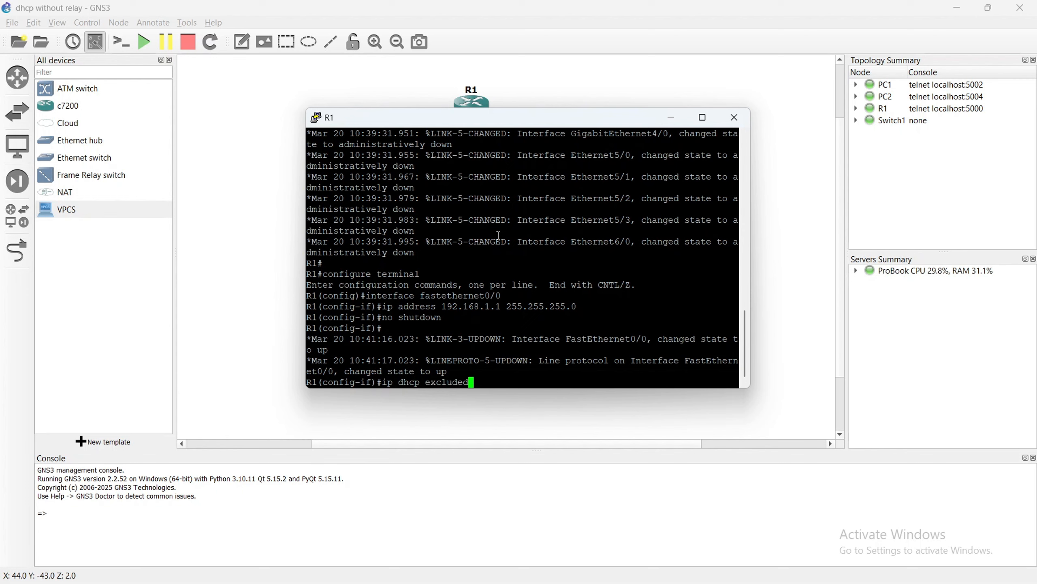
{"action": "type", "text": "-address 192.168.1.1 19"}
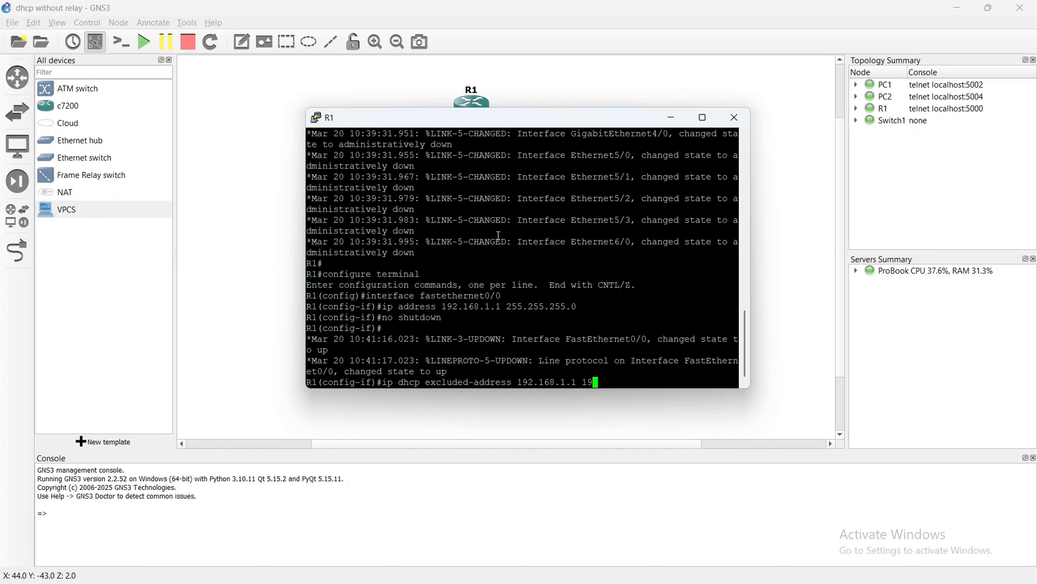
{"action": "type", "text": "2.168.1.10"}
{"action": "key", "text": "Return"}
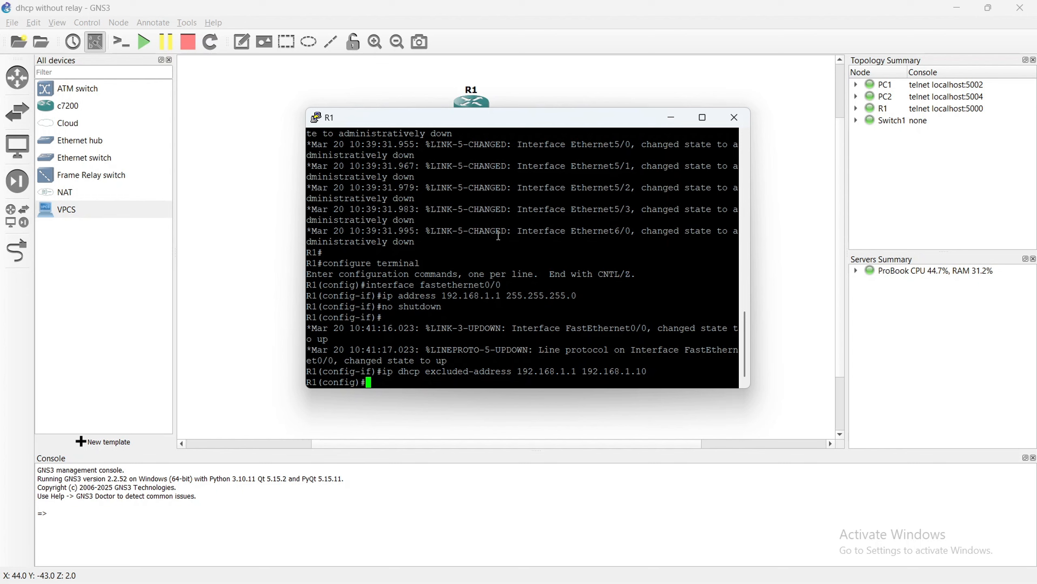
Create a DHCP pool named MYNETWORK on R1.
{"action": "type", "text": "ip dhcp pool MYNETWORK"}
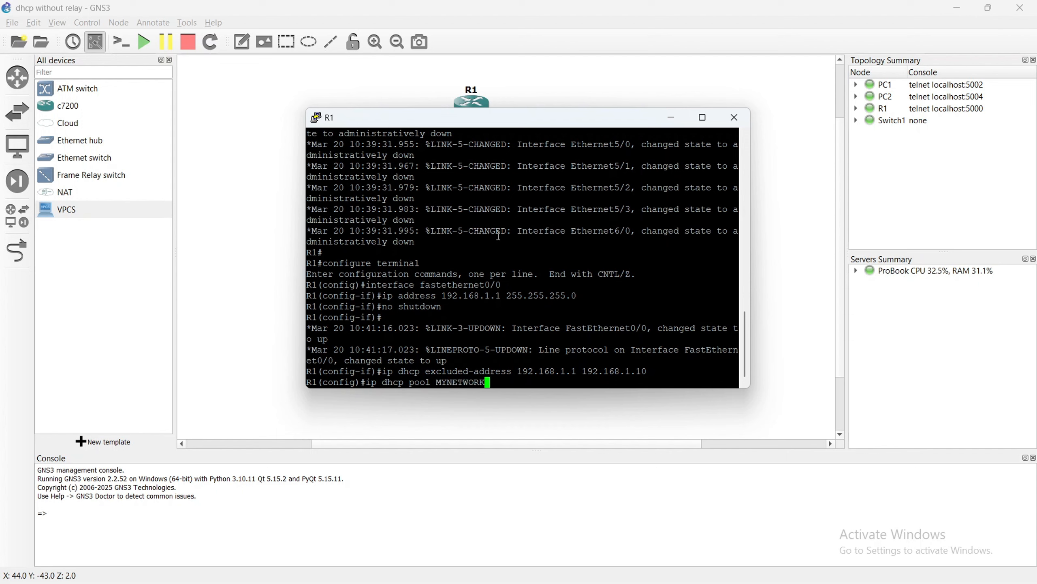
{"action": "key", "text": "Return"}
Set the MYNETWORK pool's network to 192.168.1.0 with subnet mask 255.255.255.0.
{"action": "type", "text": "network "}
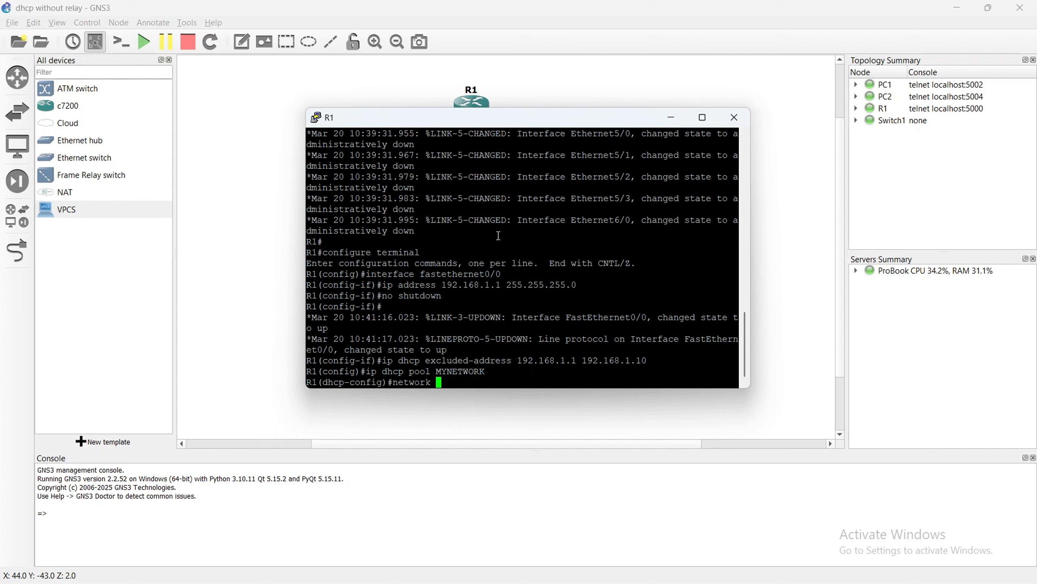
{"action": "type", "text": "192.168.1.0 255.255.255.0"}
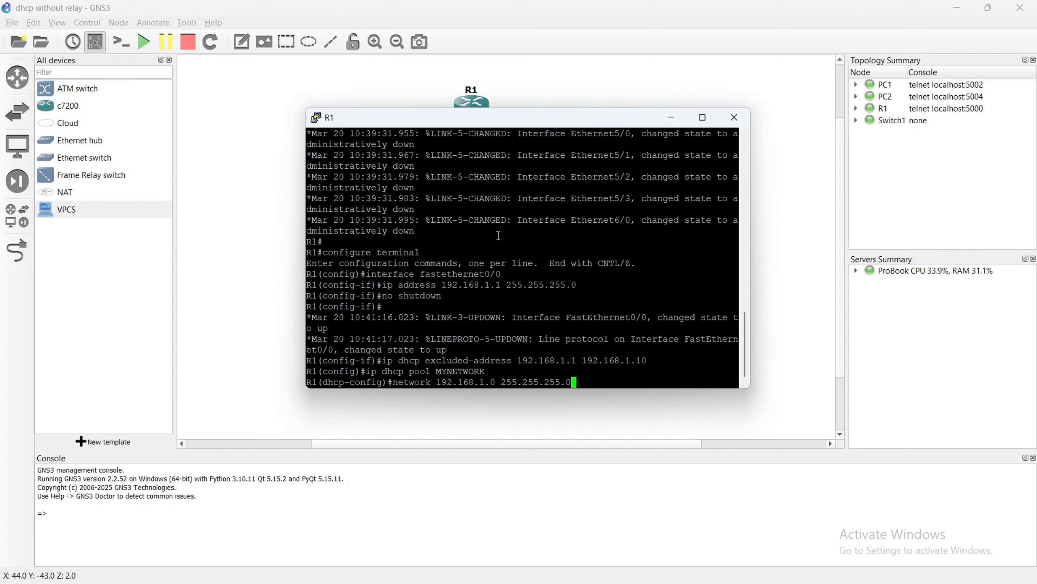
{"action": "key", "text": "Return"}
Set the MYNETWORK pool's default router to 192.168.1.1 on R1.
{"action": "type", "text": "default"}
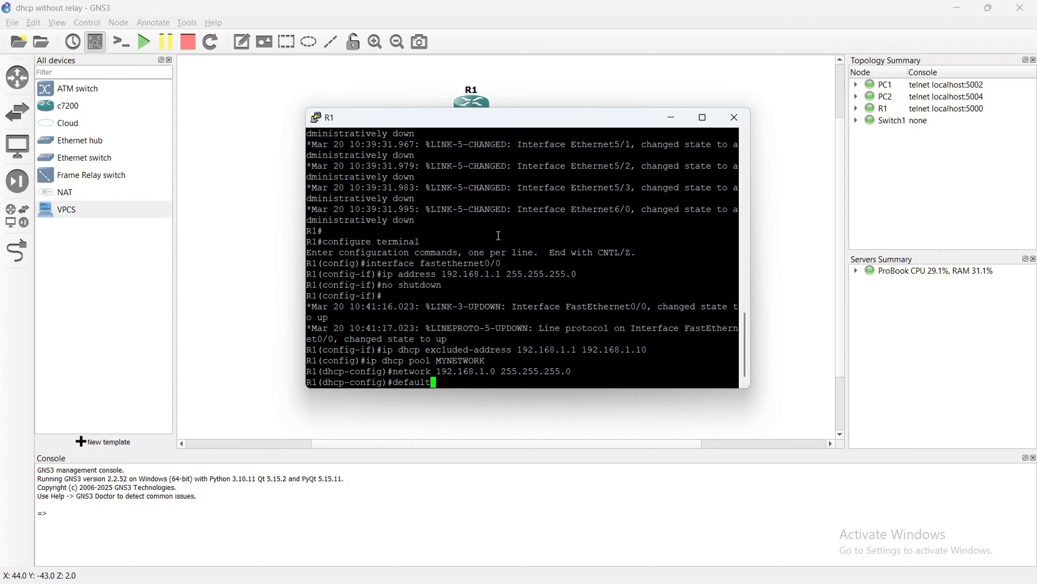
{"action": "type", "text": "-router 192.168.1.1"}
{"action": "key", "text": "Return"}
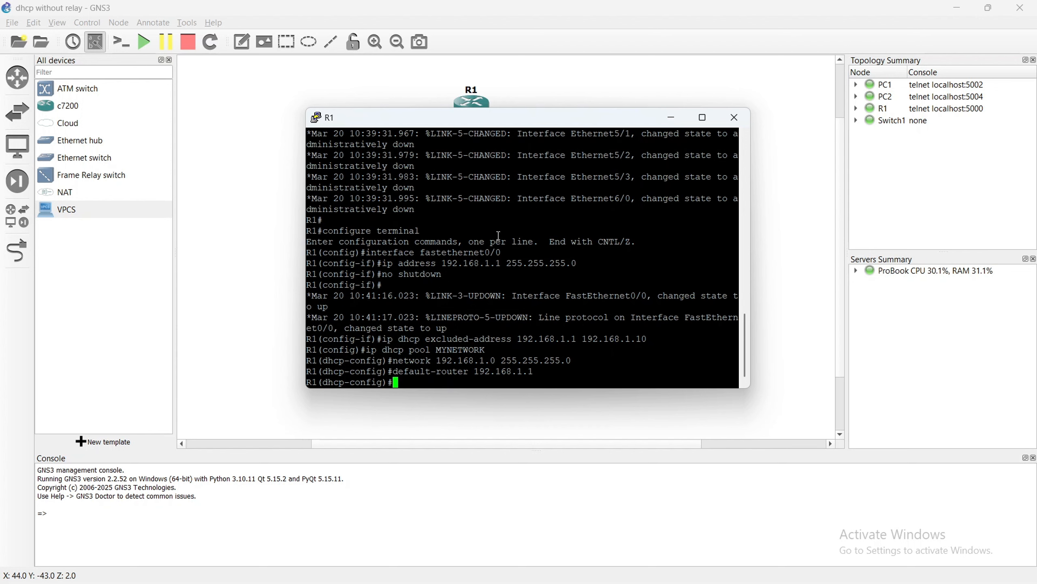
Set the MYNETWORK pool's DNS server to 8.8.8.8 on R1.
{"action": "type", "text": "dns-server 8.8.8.8"}
{"action": "key", "text": "Return"}
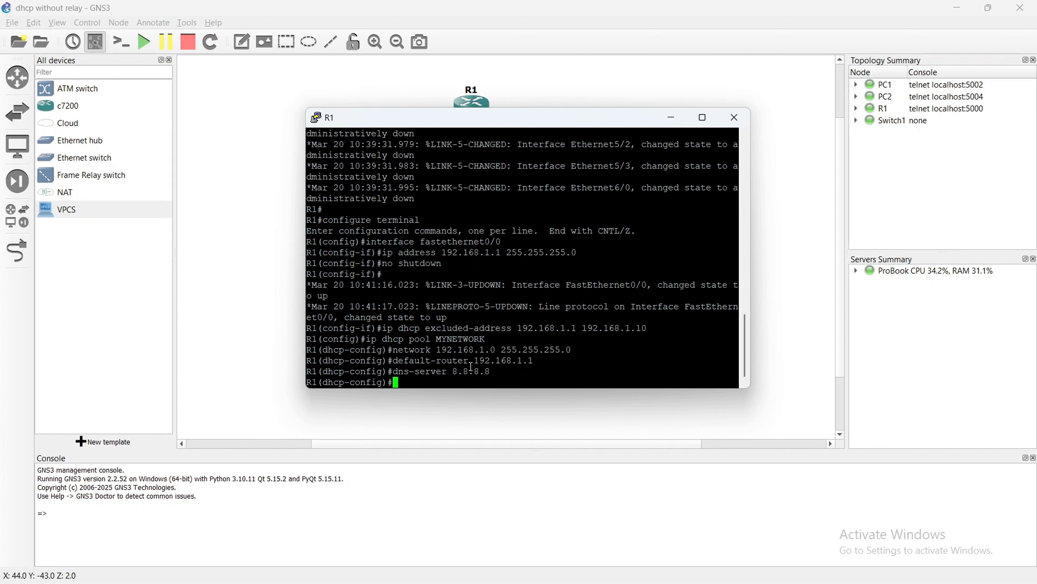
{"action": "left_click_drag", "start_coordinate": [558, 355], "coordinate": [393, 347]}
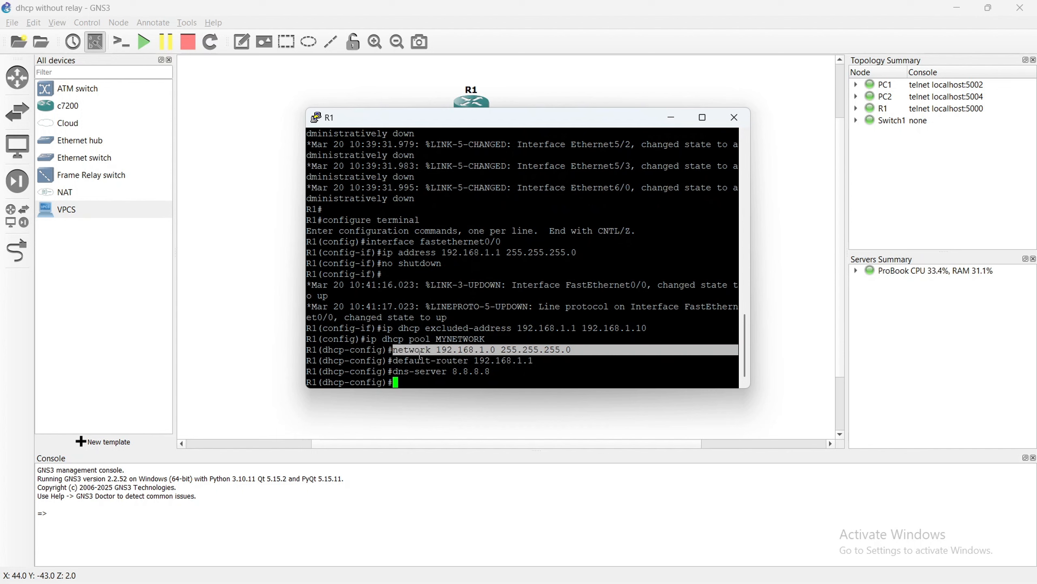
{"action": "left_click_drag", "start_coordinate": [543, 363], "coordinate": [414, 367]}
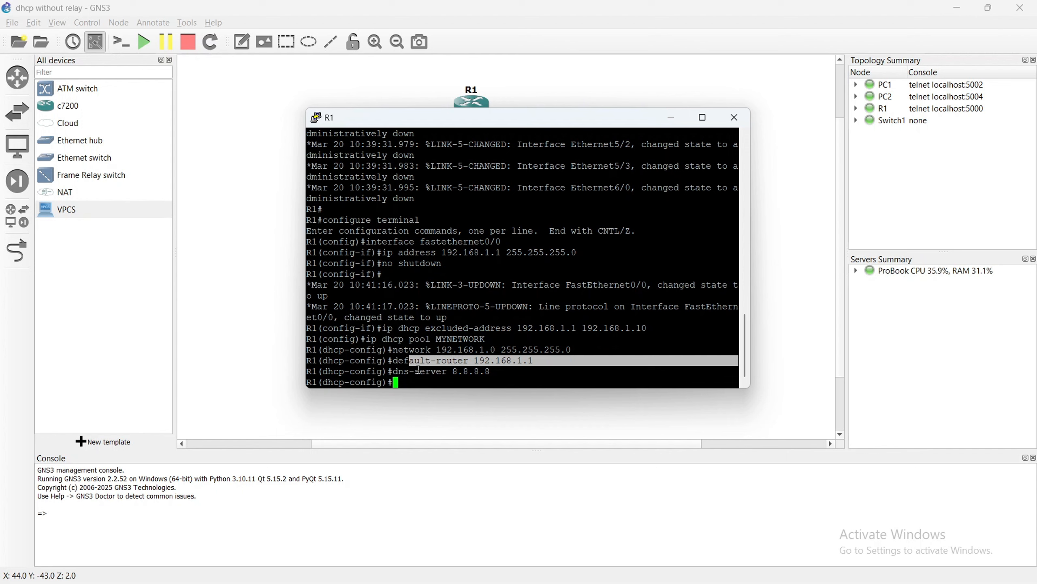
{"action": "left_click_drag", "start_coordinate": [543, 373], "coordinate": [420, 376]}
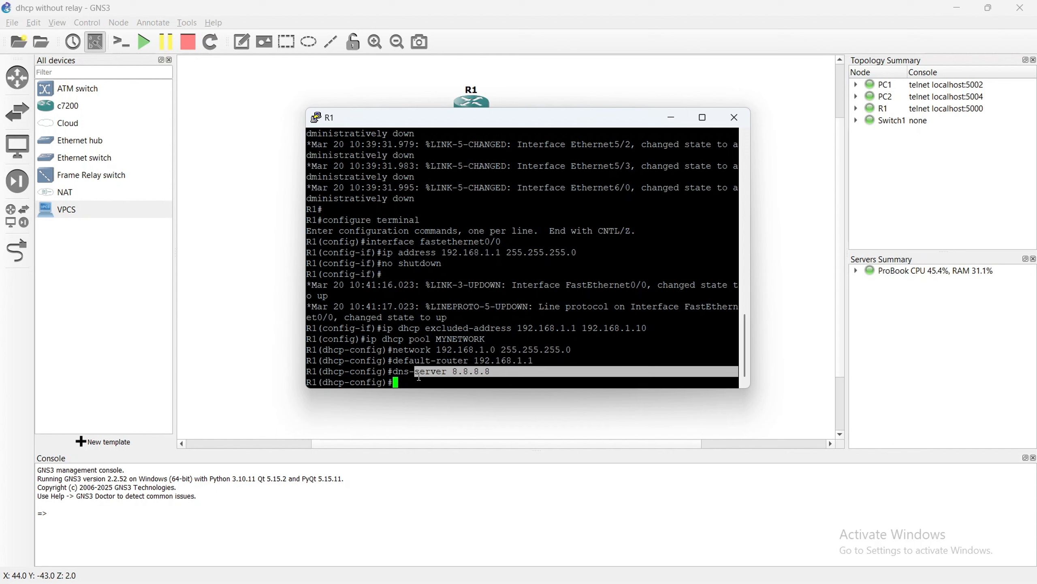
{"action": "left_click", "coordinate": [424, 382]}
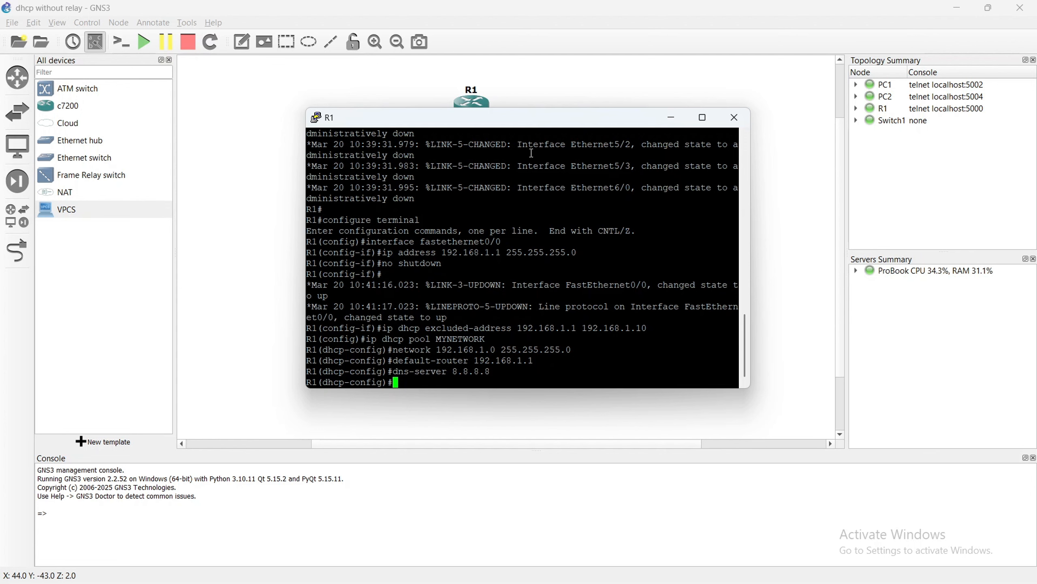
Switch to the Google Docs checklist and check off Step 6: Assign IP Addresses and Step 7: Configure Router as DHCP Server.
{"action": "key", "text": "alt+Tab"}
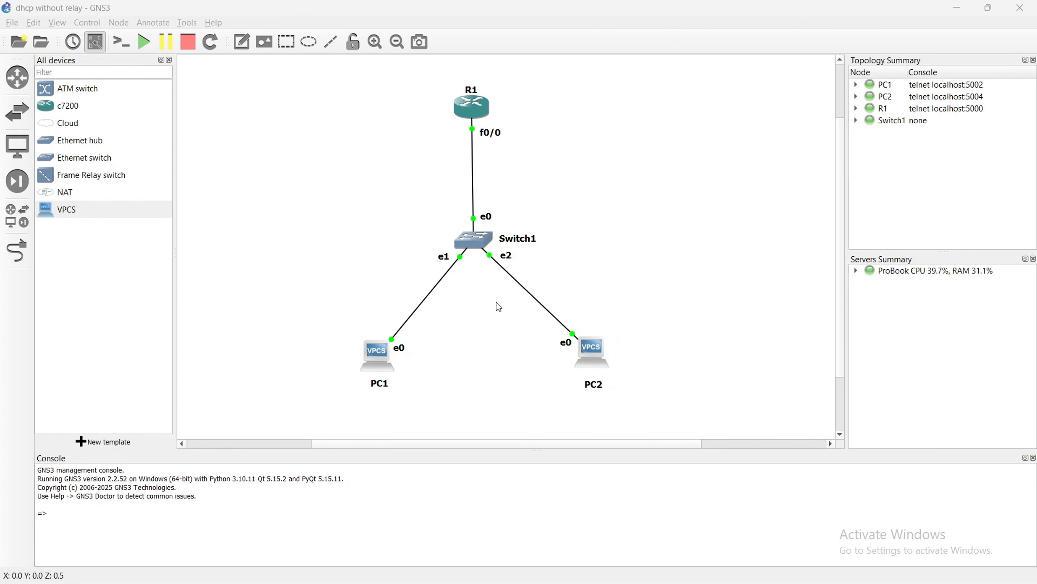
{"action": "key", "text": "alt+Tab"}
{"action": "key", "text": "Tab"}
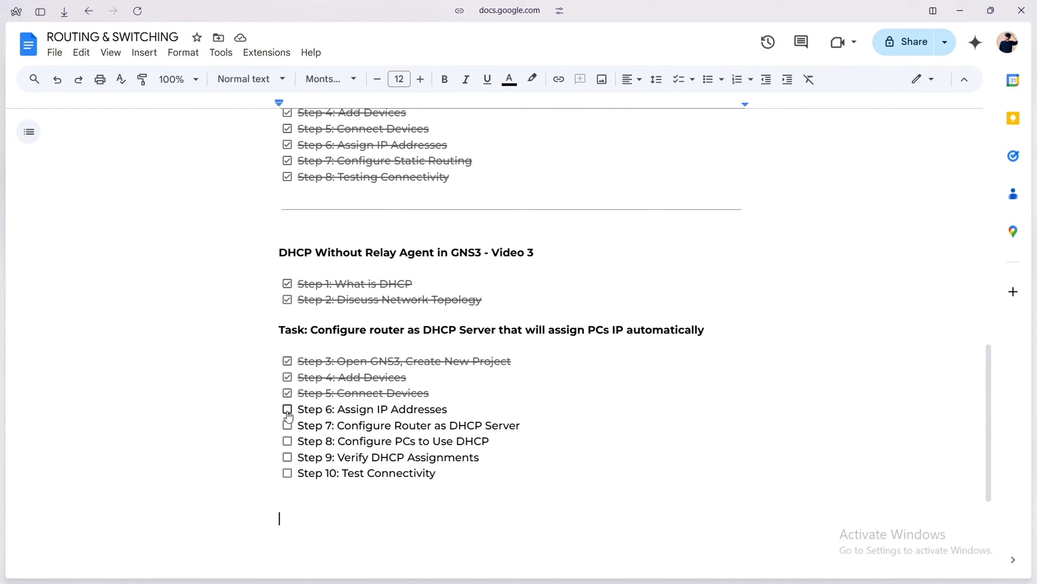
{"action": "left_click", "coordinate": [287, 408]}
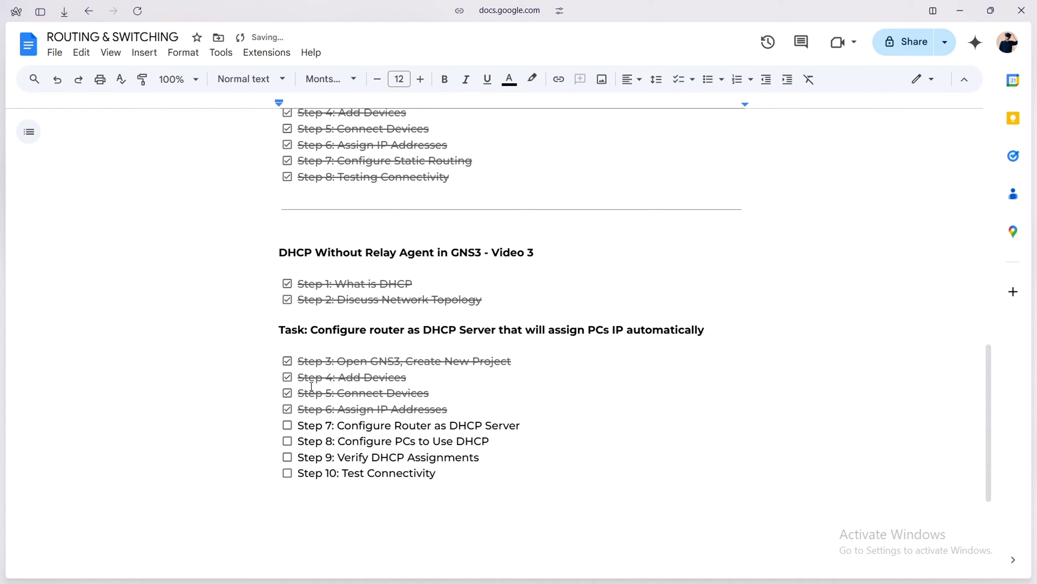
{"action": "left_click", "coordinate": [288, 426]}
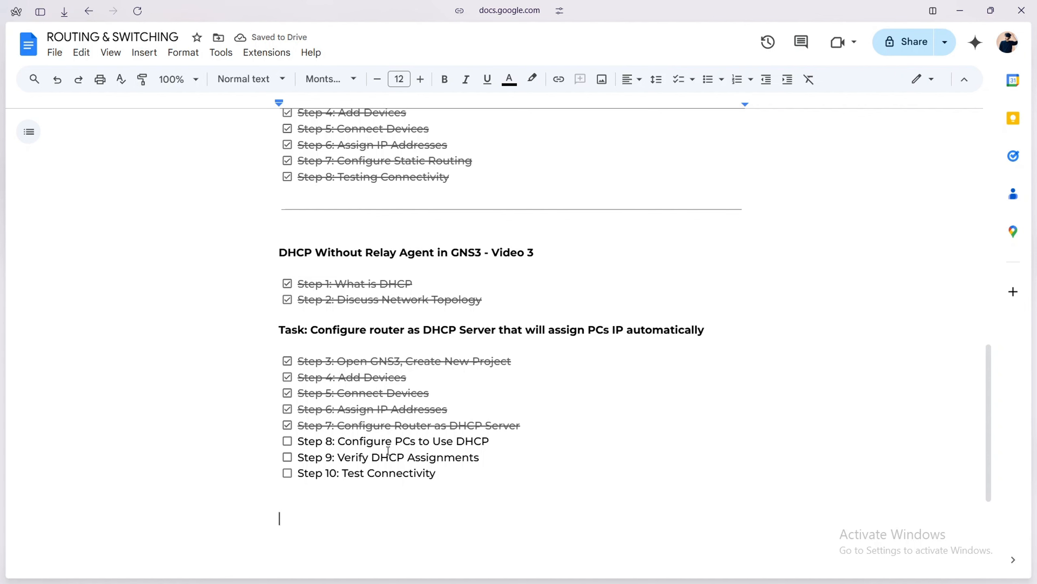
Switch back to GNS3, open PC1's console and request an address with the ip dhcp command.
{"action": "key", "text": "alt+Tab"}
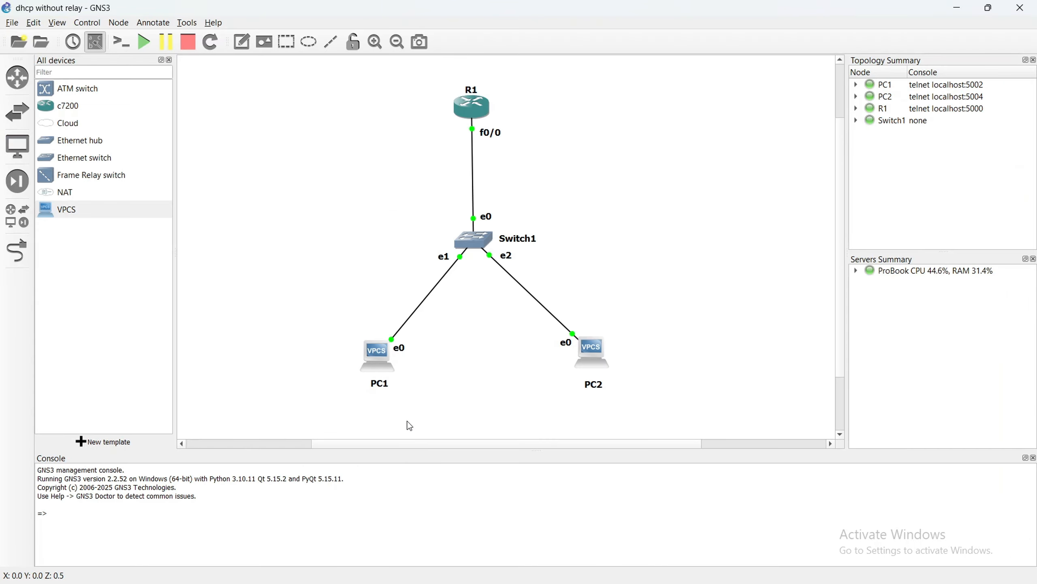
{"action": "right_click", "coordinate": [371, 360]}
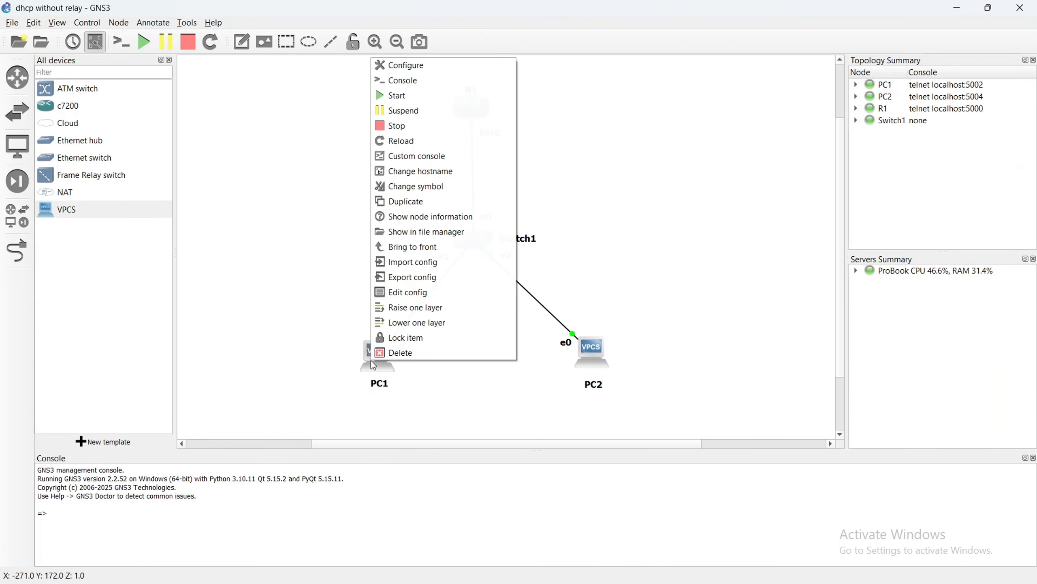
{"action": "left_click", "coordinate": [449, 156]}
{"action": "left_click", "coordinate": [587, 418]}
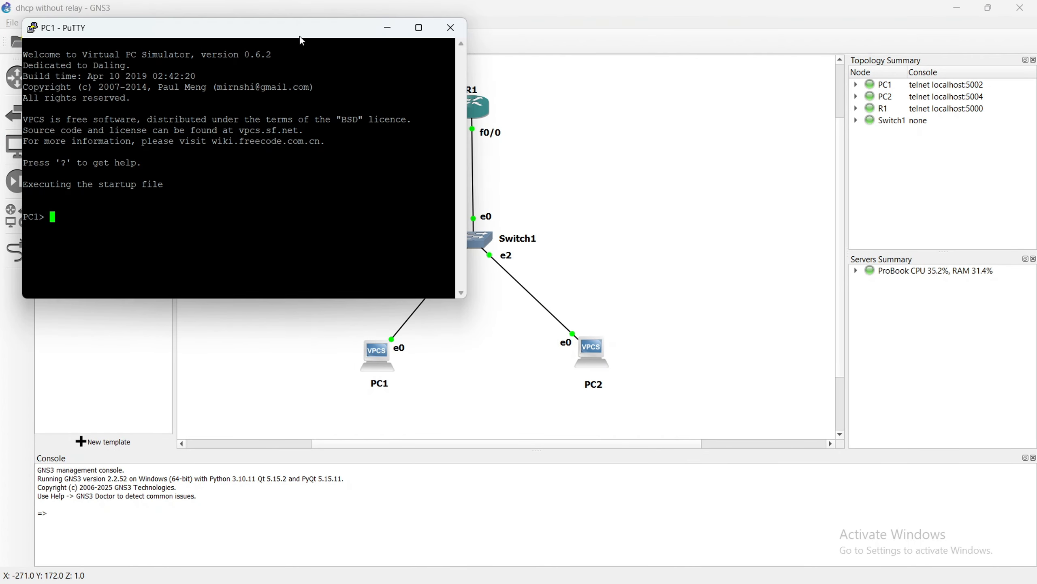
{"action": "left_click_drag", "start_coordinate": [301, 32], "coordinate": [636, 97]}
{"action": "type", "text": "ip dhcp"}
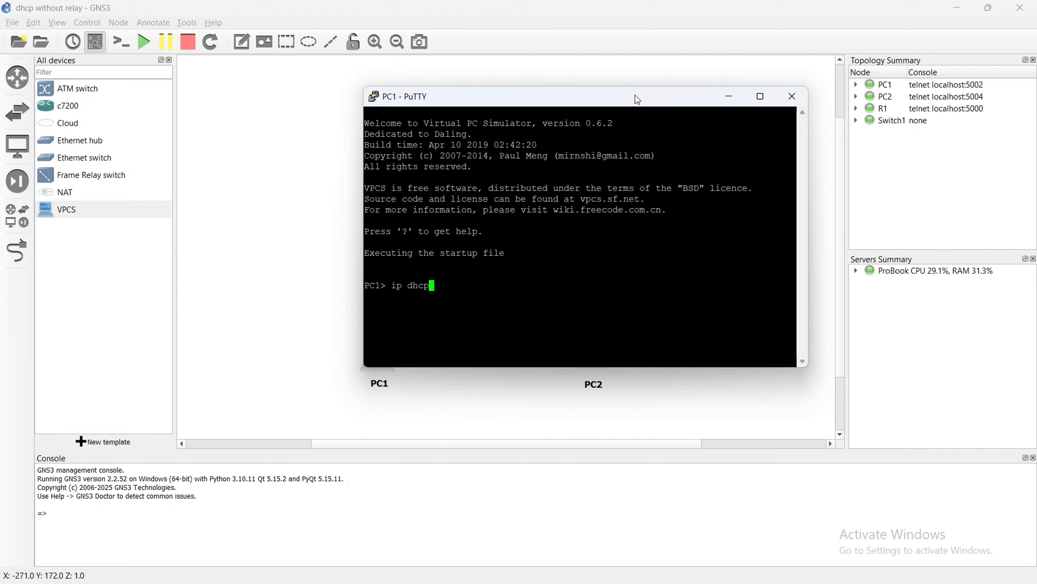
{"action": "key", "text": "Return"}
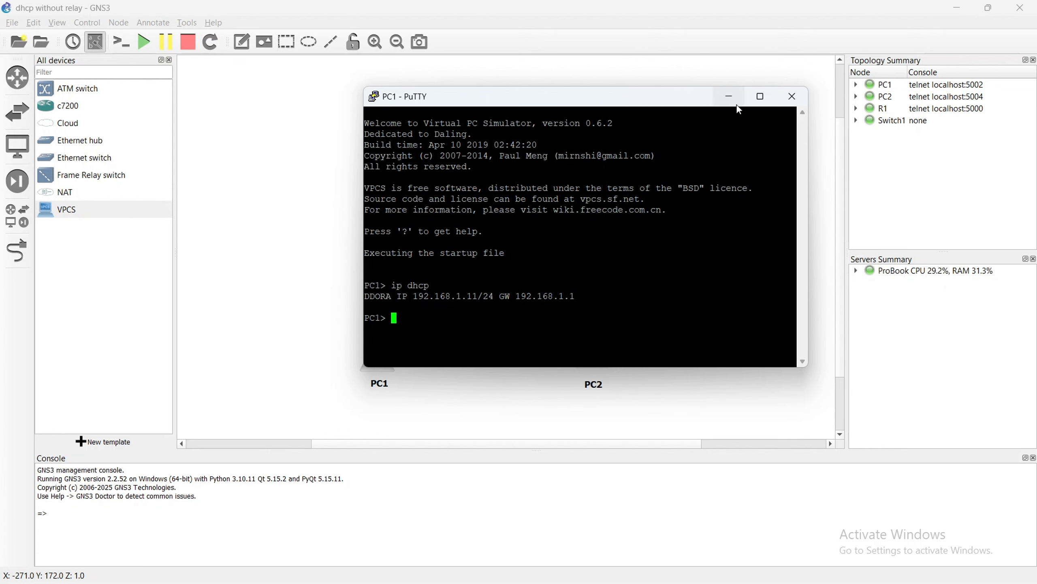
Request an address for PC2 from its console with ip dhcp, and check off Step 8: Configure PCs to Use DHCP in Google Docs.
{"action": "left_click", "coordinate": [729, 96]}
{"action": "right_click", "coordinate": [586, 359]}
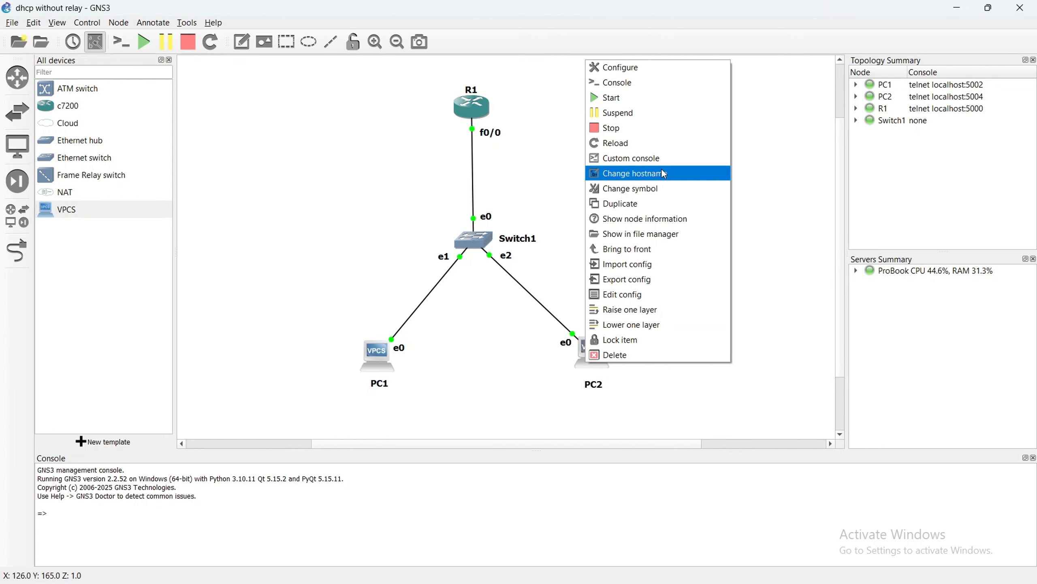
{"action": "left_click", "coordinate": [654, 159]}
{"action": "left_click", "coordinate": [595, 415]}
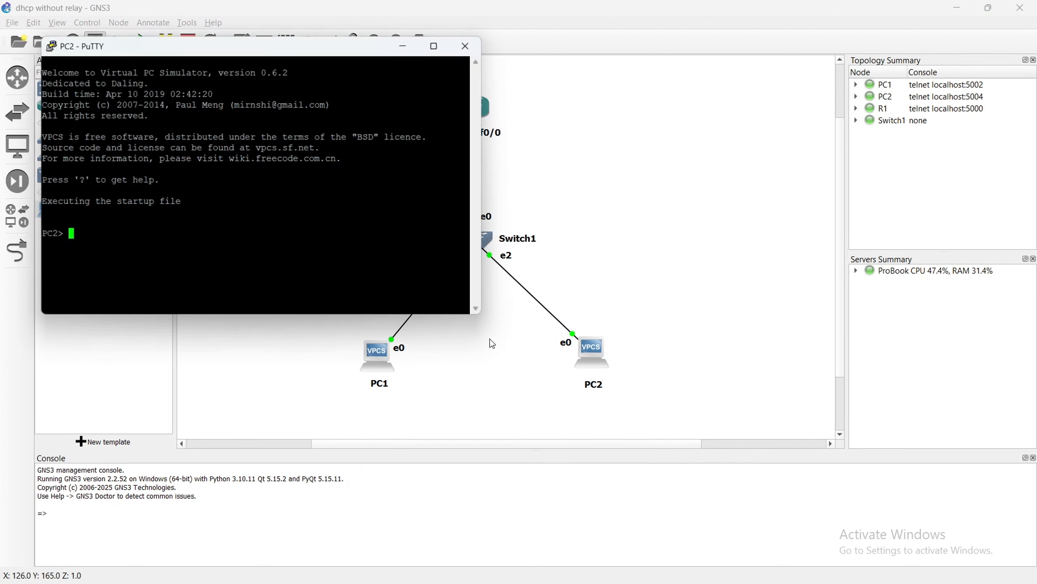
{"action": "type", "text": "ip dhcp"}
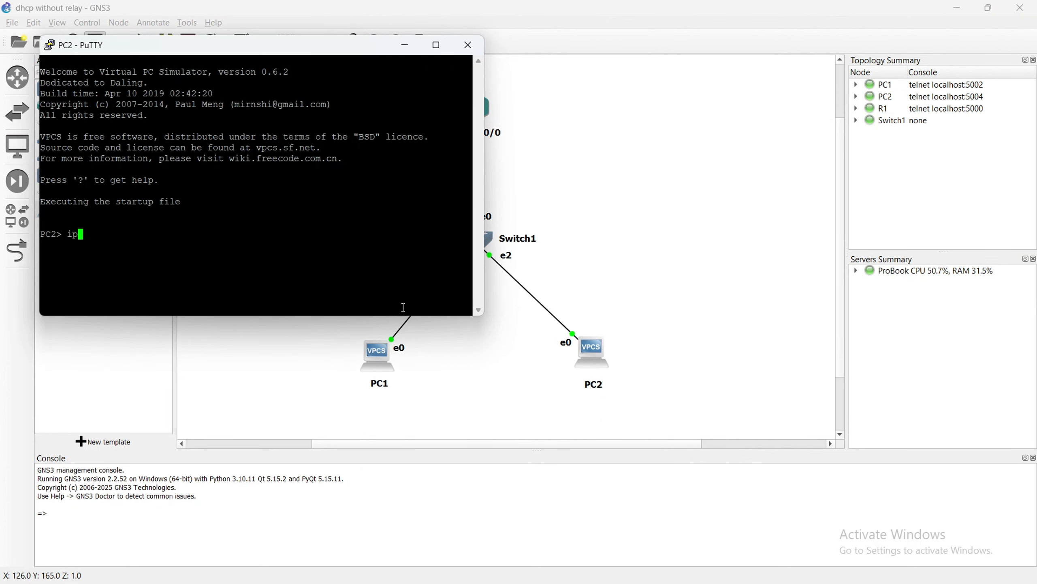
{"action": "key", "text": "Return"}
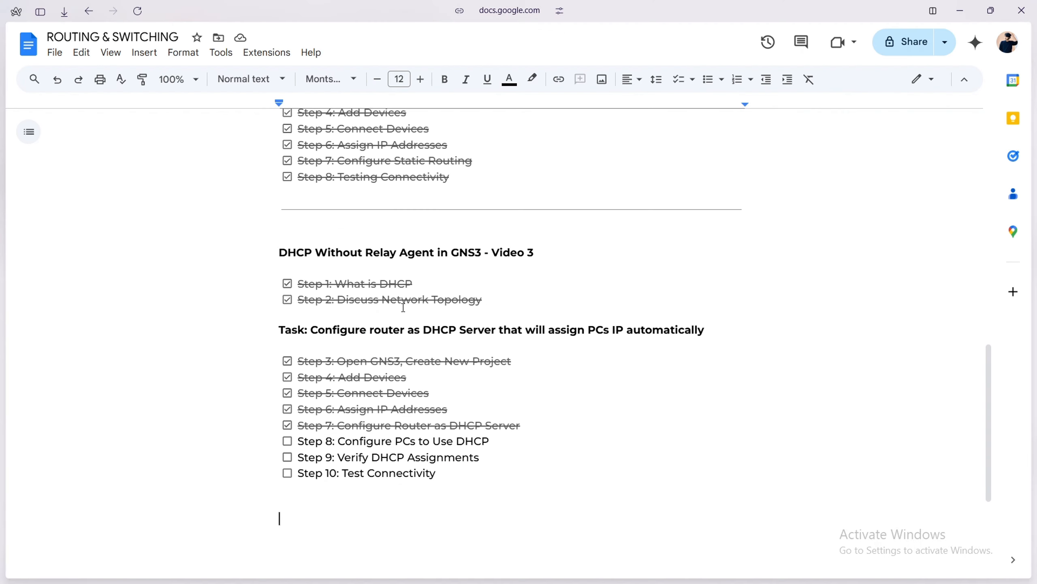
{"action": "left_click", "coordinate": [287, 442]}
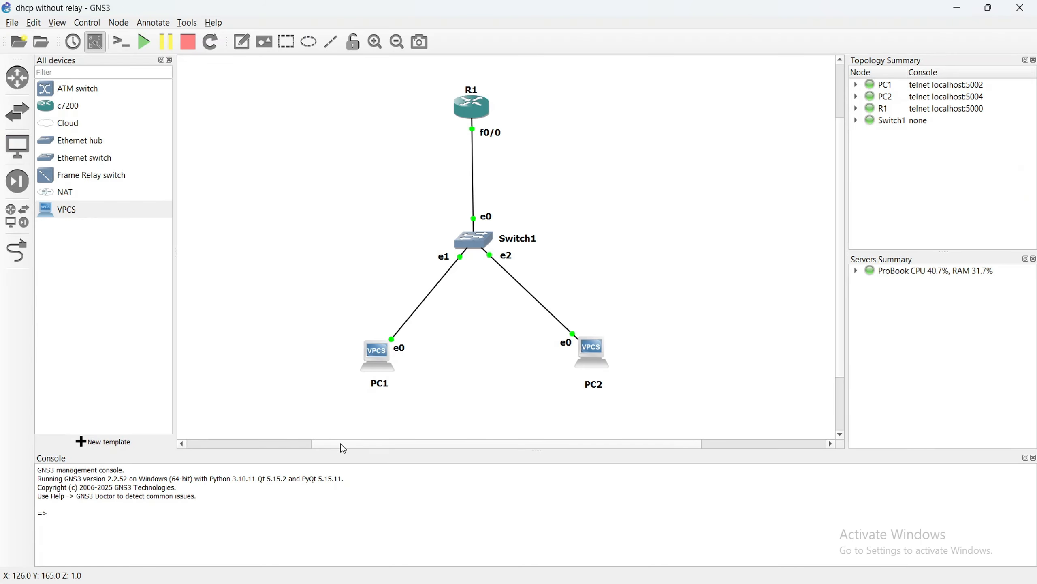
Return to R1's console in GNS3 and run show ip dhcp binding in privileged EXEC mode to list the DHCP leases.
{"action": "right_click", "coordinate": [472, 103]}
{"action": "left_click", "coordinate": [526, 211]}
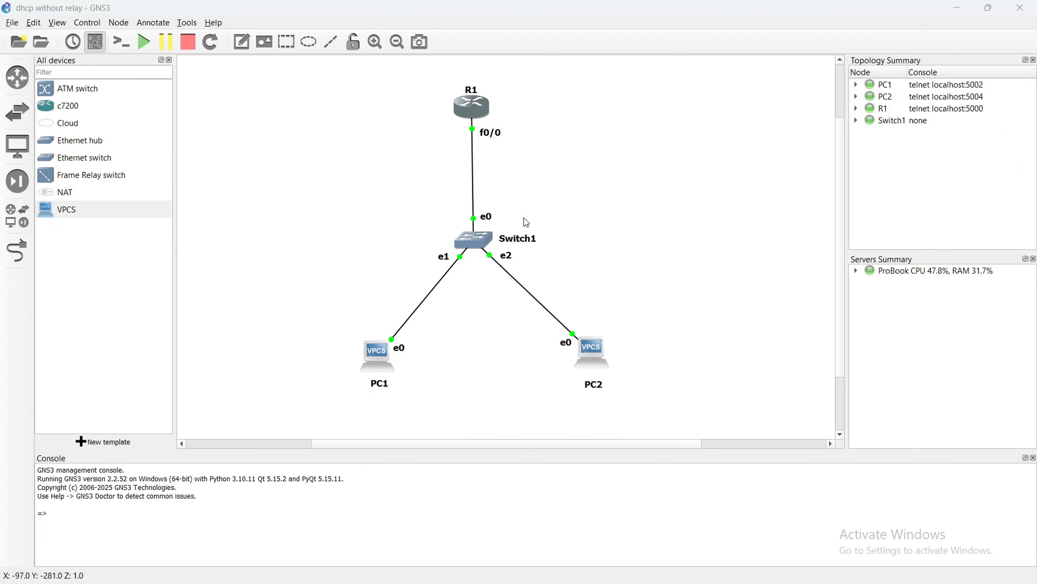
{"action": "left_click", "coordinate": [649, 167]}
{"action": "key", "text": "alt+Tab"}
{"action": "key", "text": "alt+Tab"}
{"action": "key", "text": "alt+Tab"}
{"action": "key", "text": "alt+Tab"}
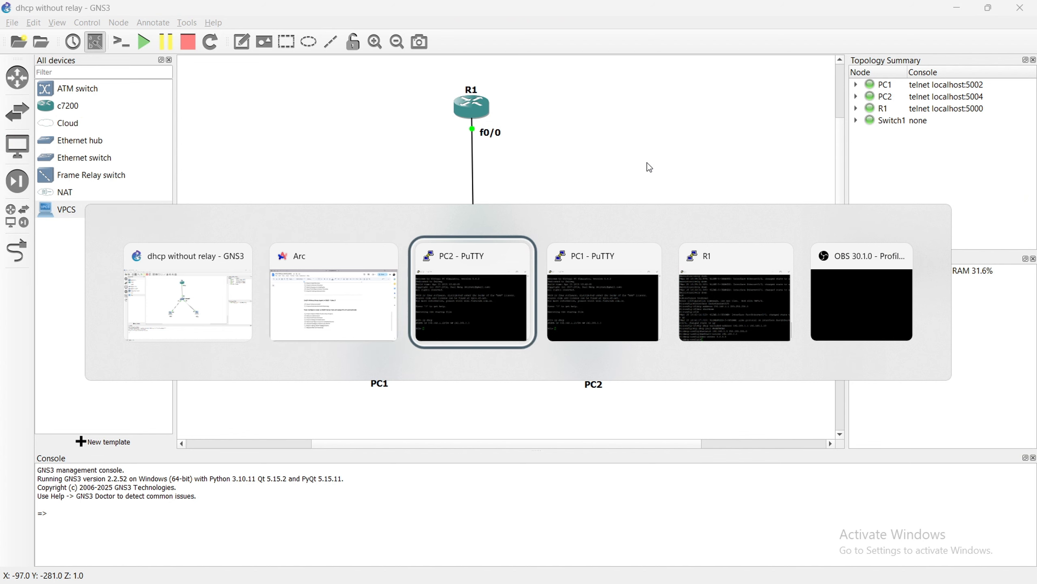
{"action": "type", "text": "show "}
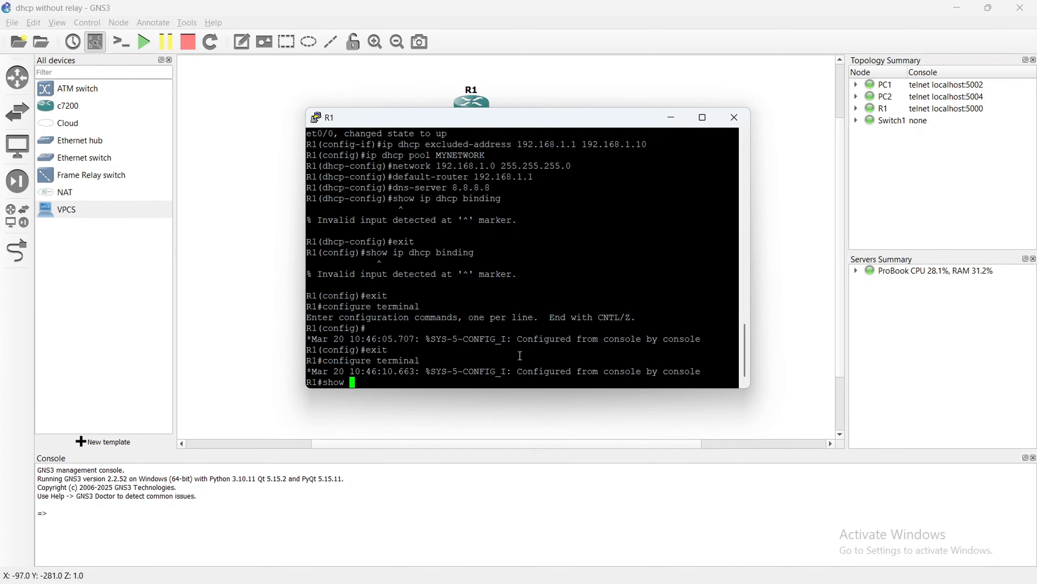
{"action": "type", "text": "ip dhcp binding"}
{"action": "key", "text": "Return"}
Widen R1's console window and examine the leased IP addresses in the DHCP binding table.
{"action": "left_click_drag", "start_coordinate": [750, 245], "coordinate": [949, 245]}
{"action": "left_click_drag", "start_coordinate": [307, 360], "coordinate": [382, 360]}
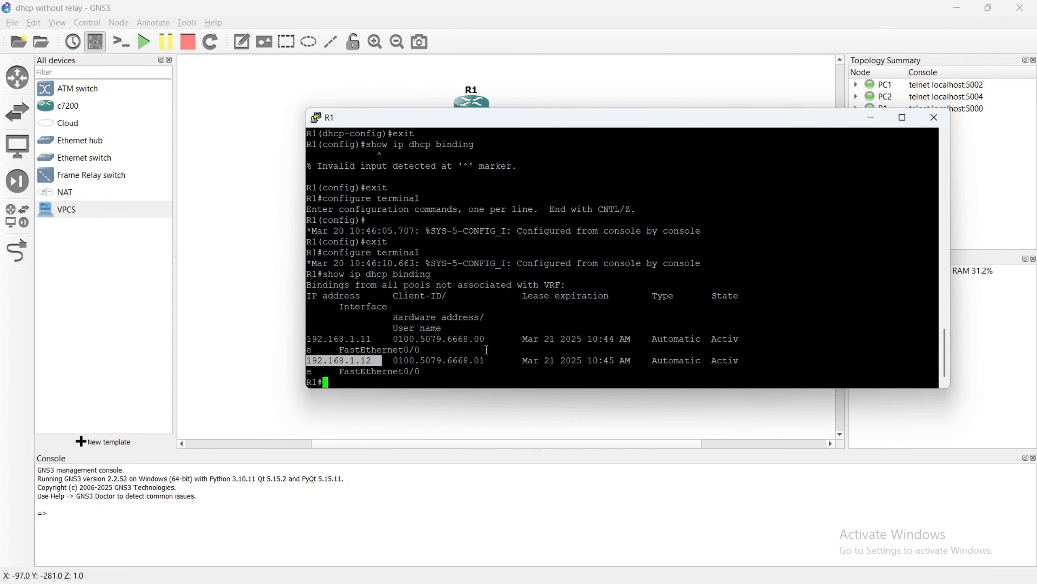
{"action": "left_click", "coordinate": [546, 351]}
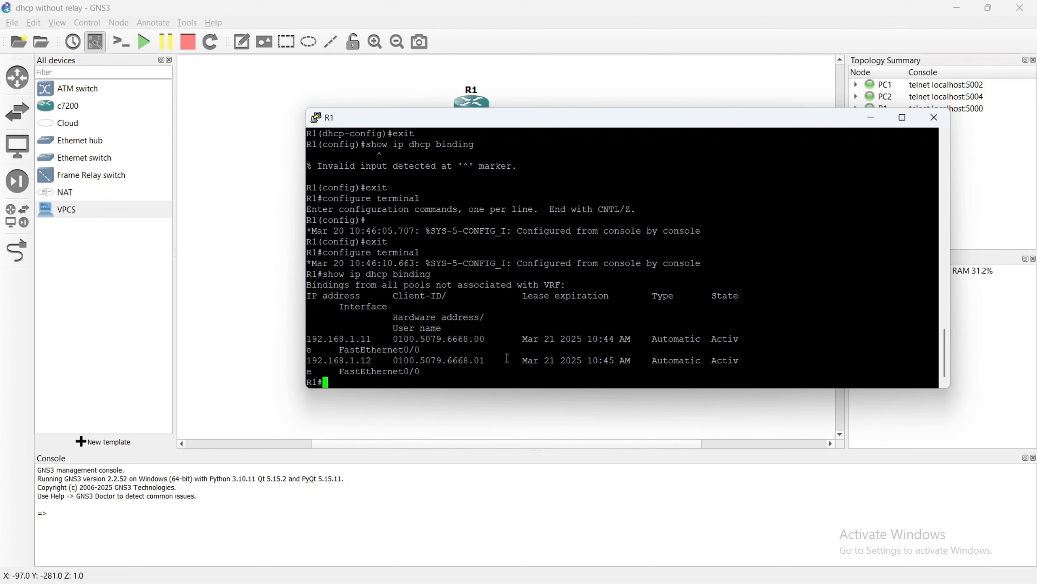